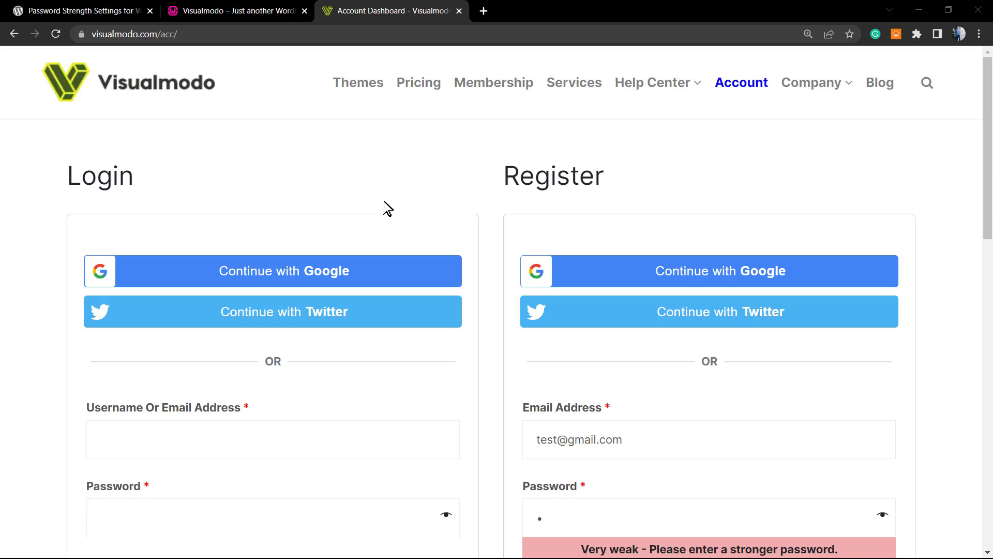
Review the 'Very weak' strength message under the registration password field.
scroll(444, 178, down, 4)
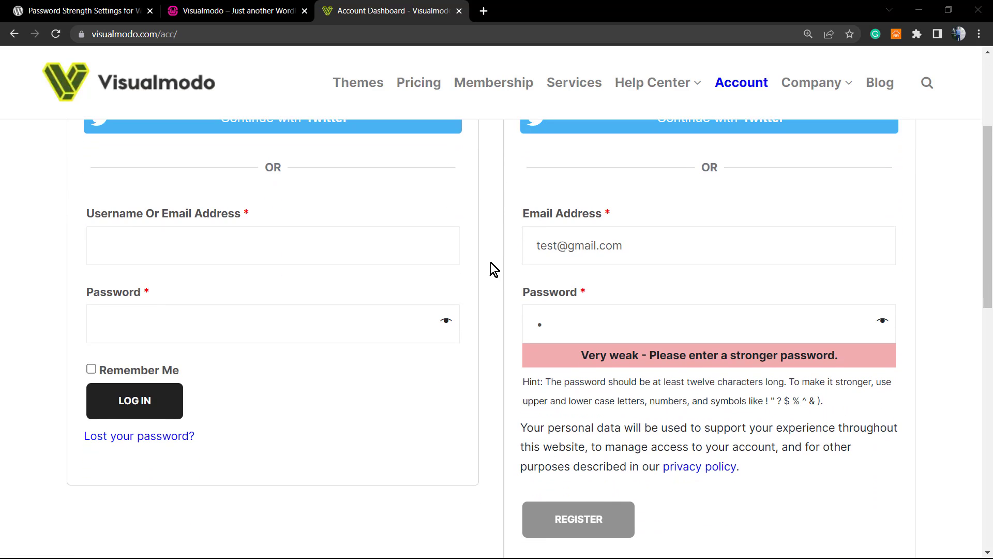
drag(580, 357, 648, 356)
click(656, 356)
triple_click(657, 356)
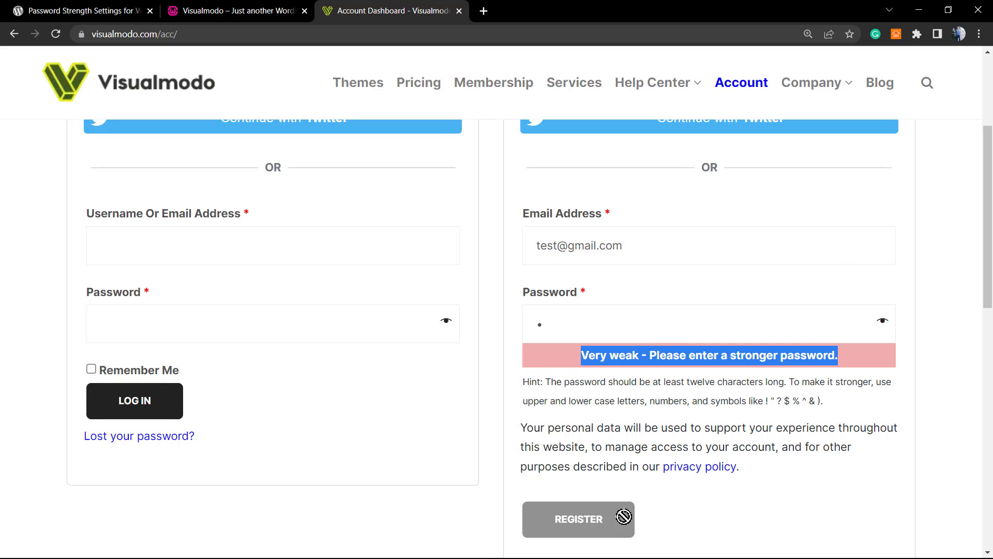
click(652, 530)
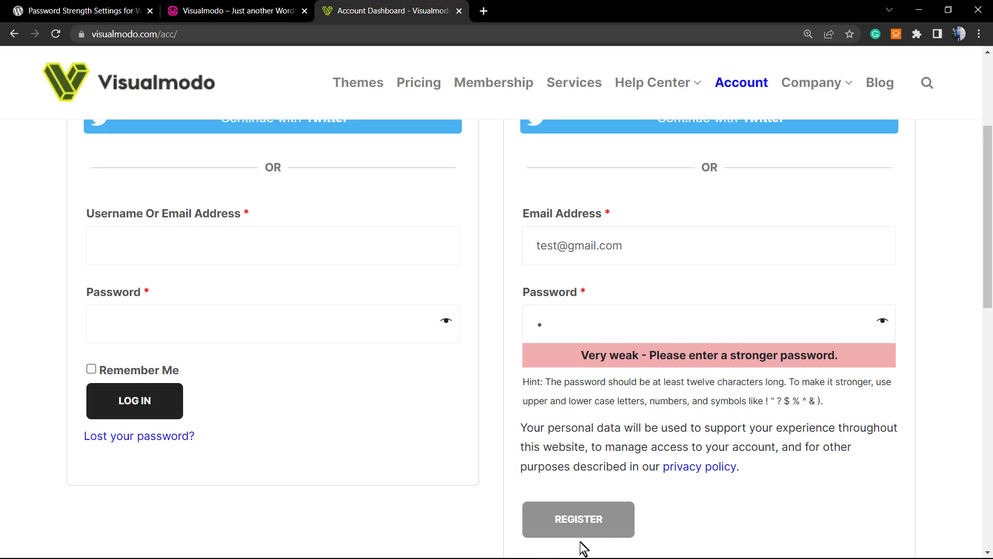
scroll(548, 414, up, 3)
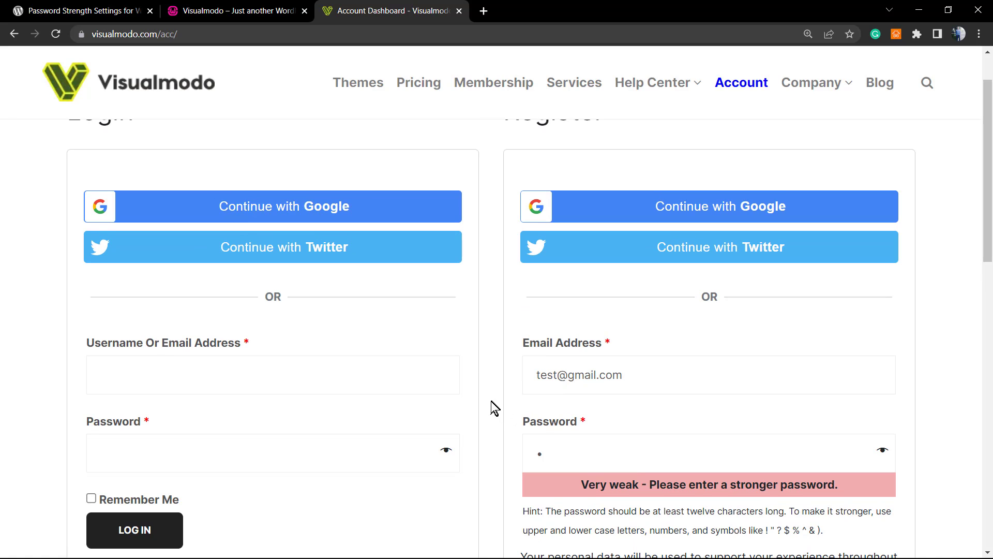
scroll(465, 390, up, 2)
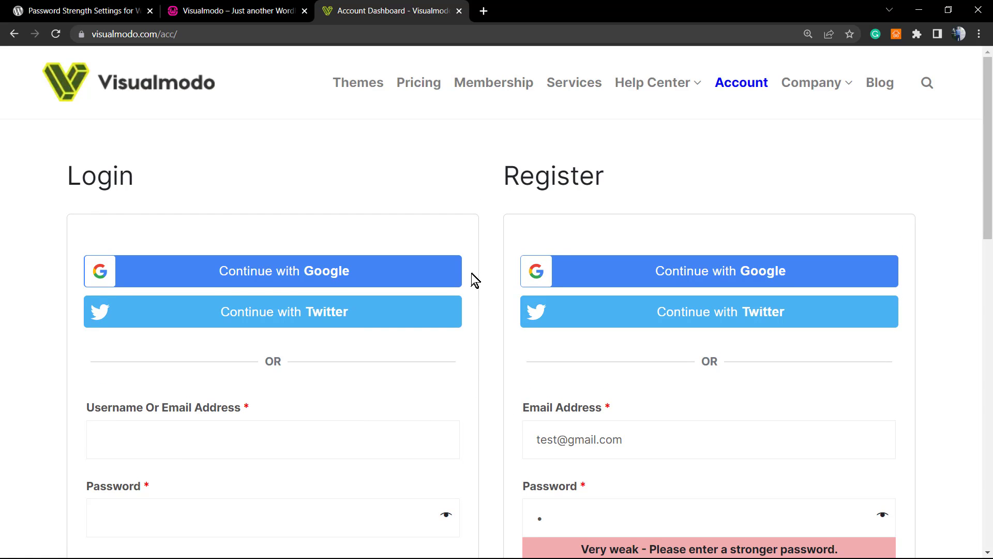
scroll(440, 237, down, 5)
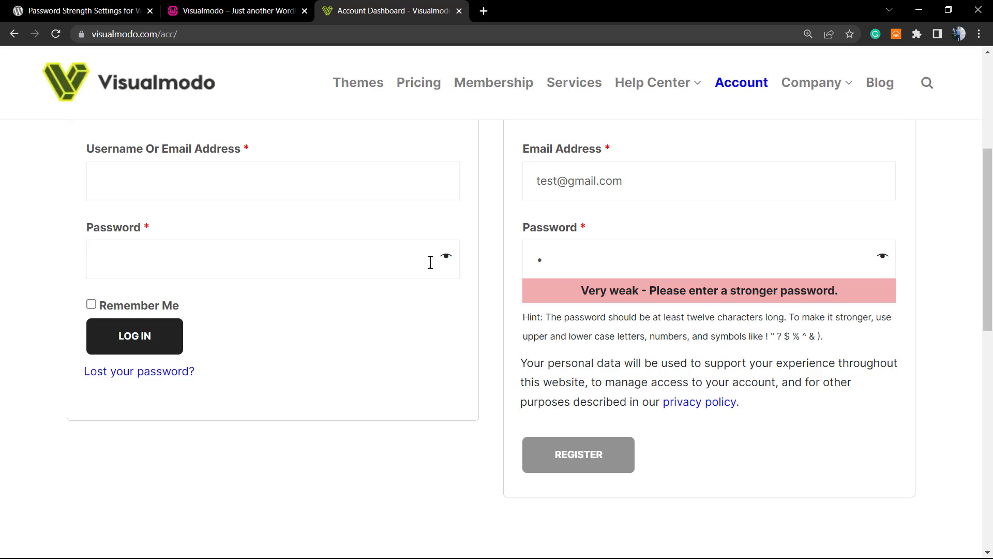
scroll(438, 282, up, 2)
scroll(439, 281, down, 3)
scroll(438, 284, up, 2)
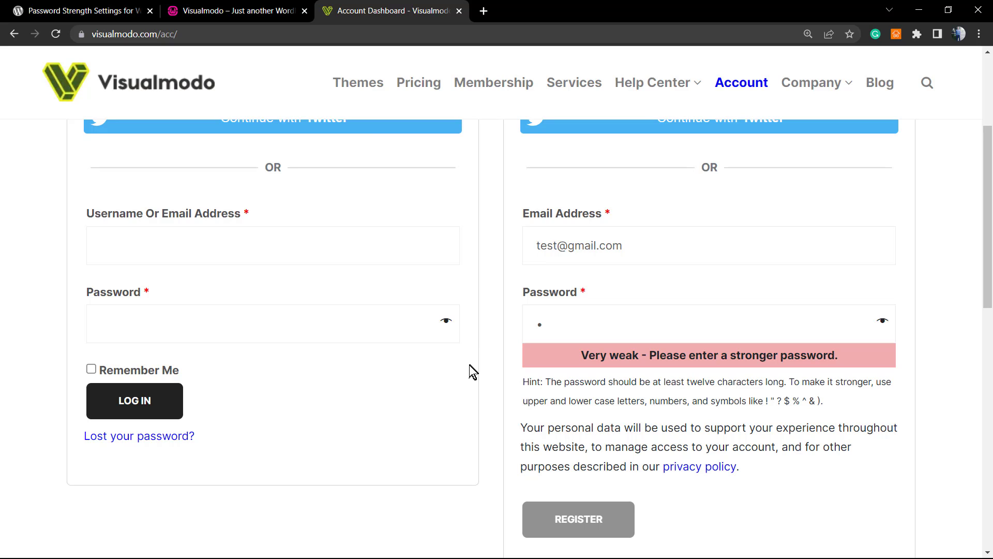
scroll(473, 371, up, 1)
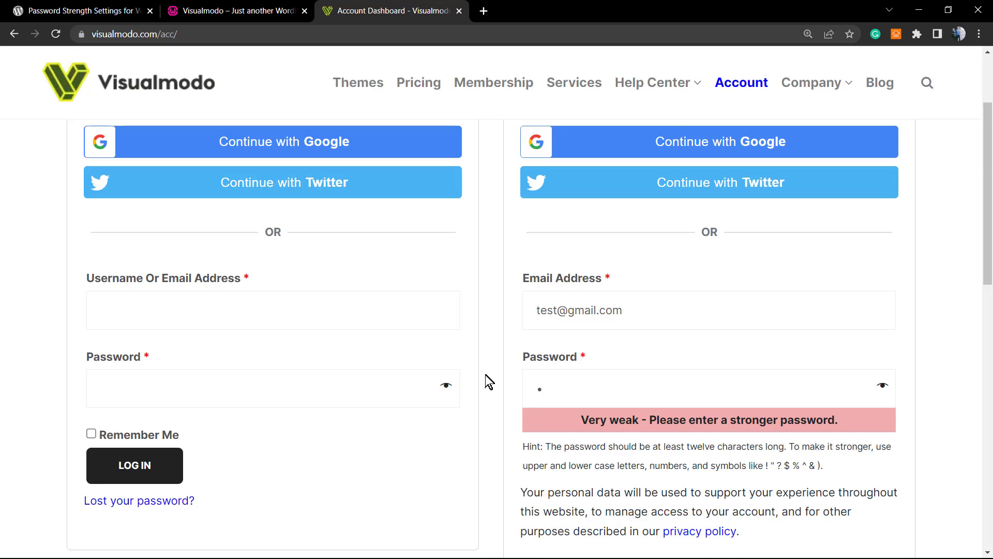
scroll(490, 382, up, 1)
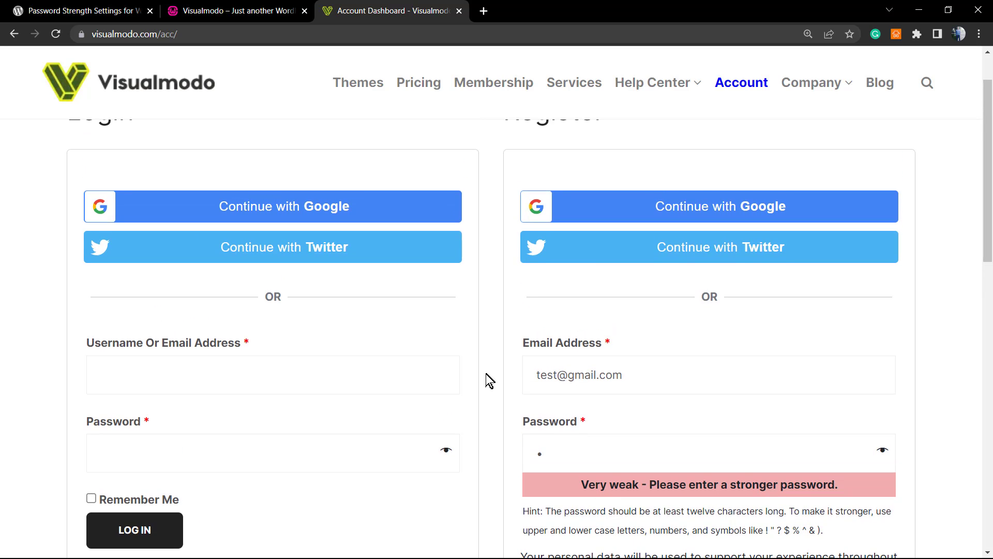
scroll(490, 381, down, 2)
scroll(489, 381, up, 3)
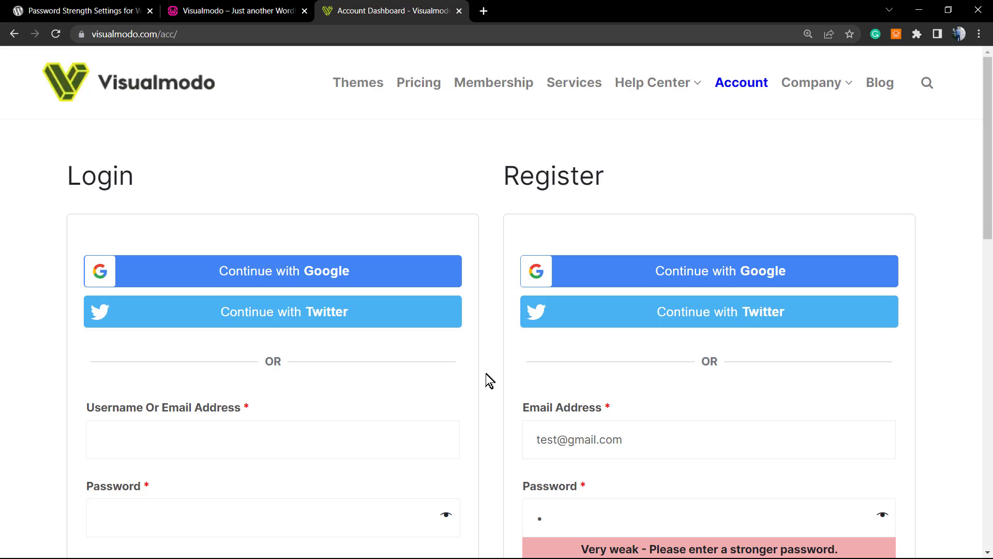
scroll(490, 382, down, 2)
scroll(489, 381, up, 2)
scroll(490, 381, down, 3)
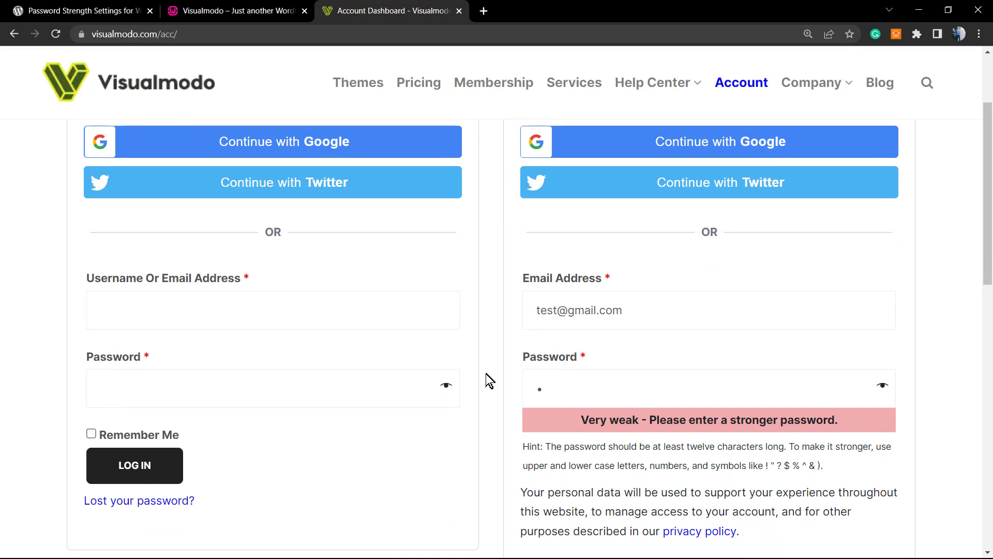
scroll(490, 381, up, 3)
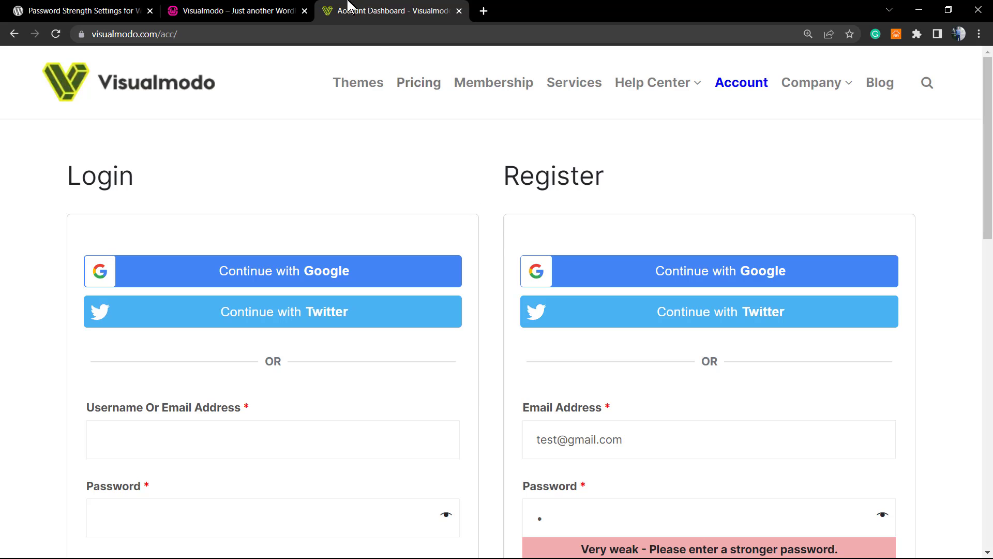
scroll(474, 374, down, 2)
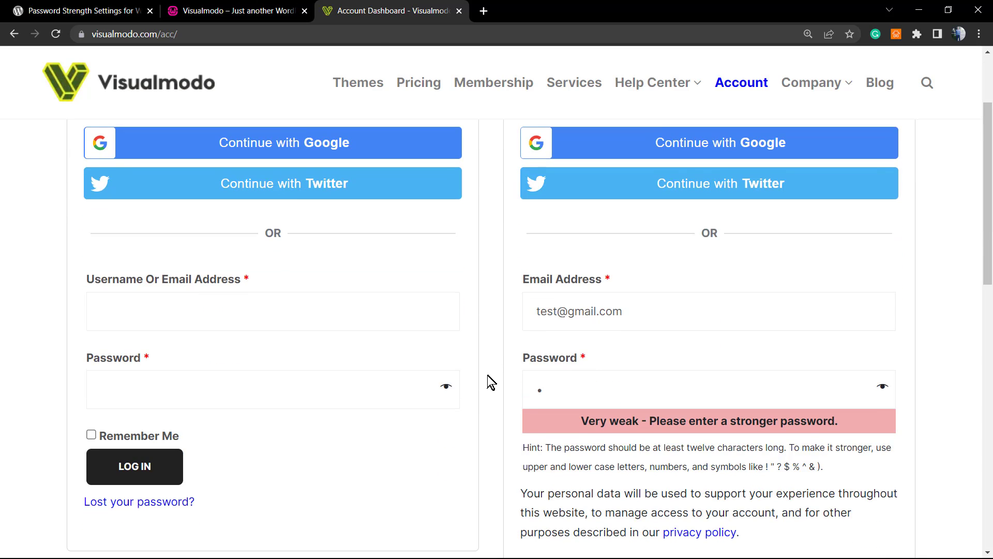
scroll(486, 380, up, 2)
scroll(489, 383, down, 1)
scroll(489, 383, up, 2)
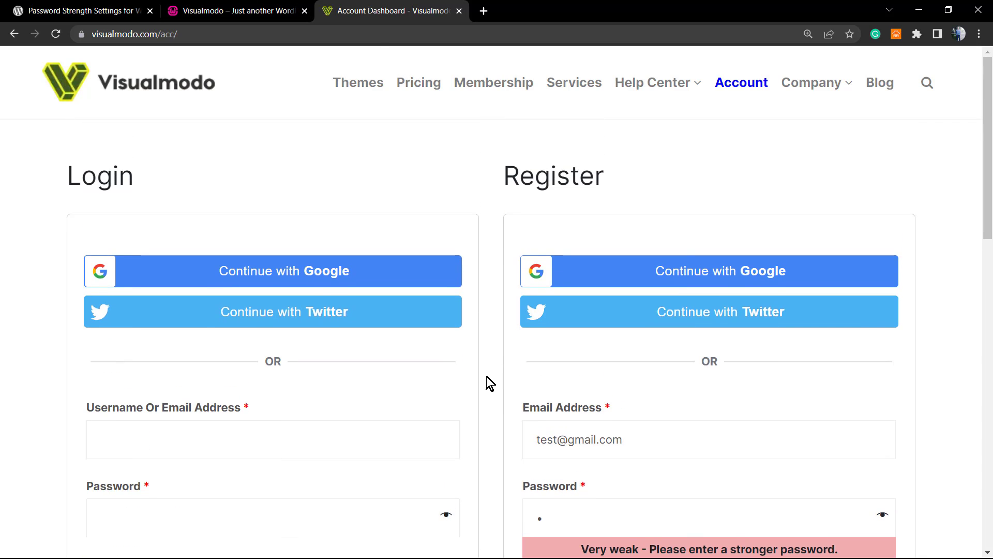
scroll(483, 385, down, 3)
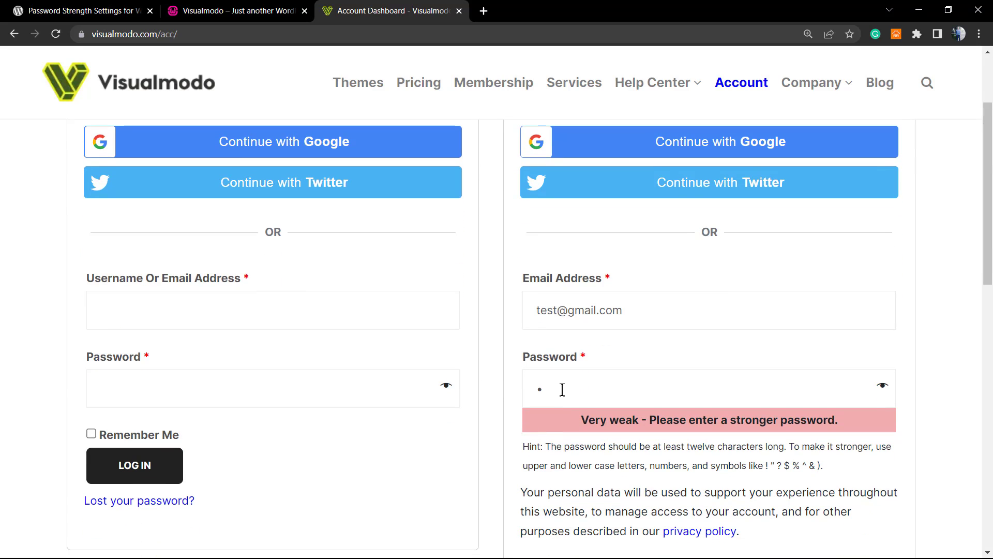
Lengthen the registration password to eight characters and confirm the meter now reads Weak.
text(est1234)
scroll(562, 390, down, 3)
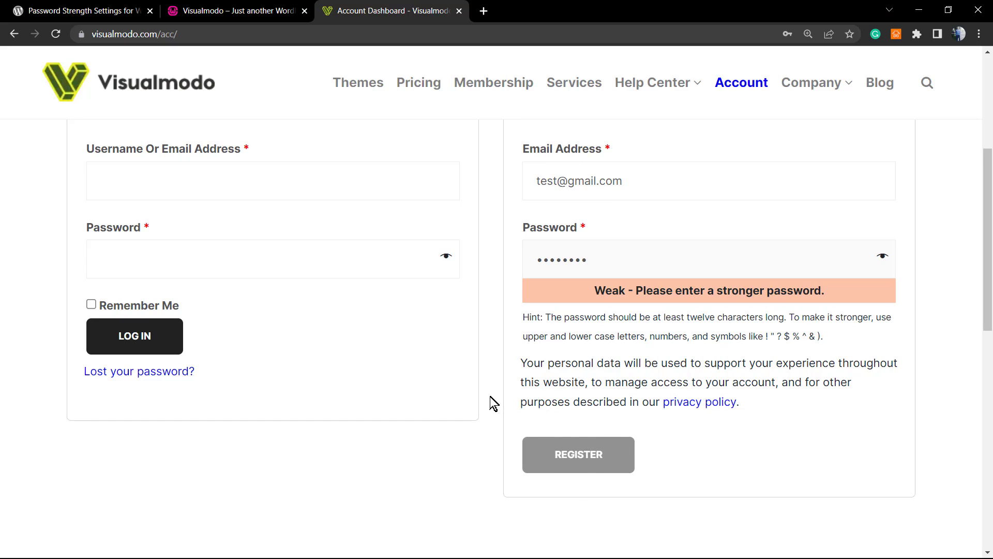
scroll(479, 406, up, 3)
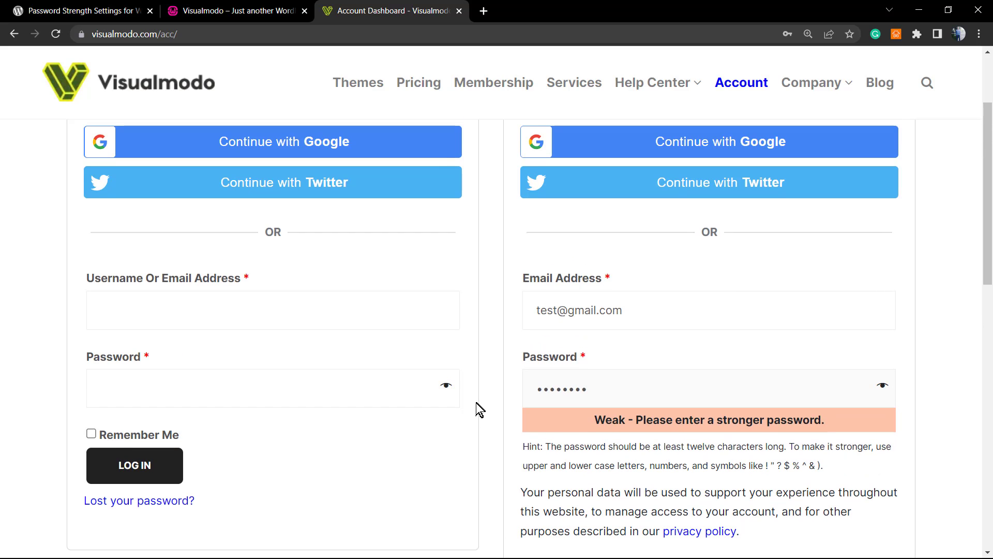
scroll(477, 412, down, 1)
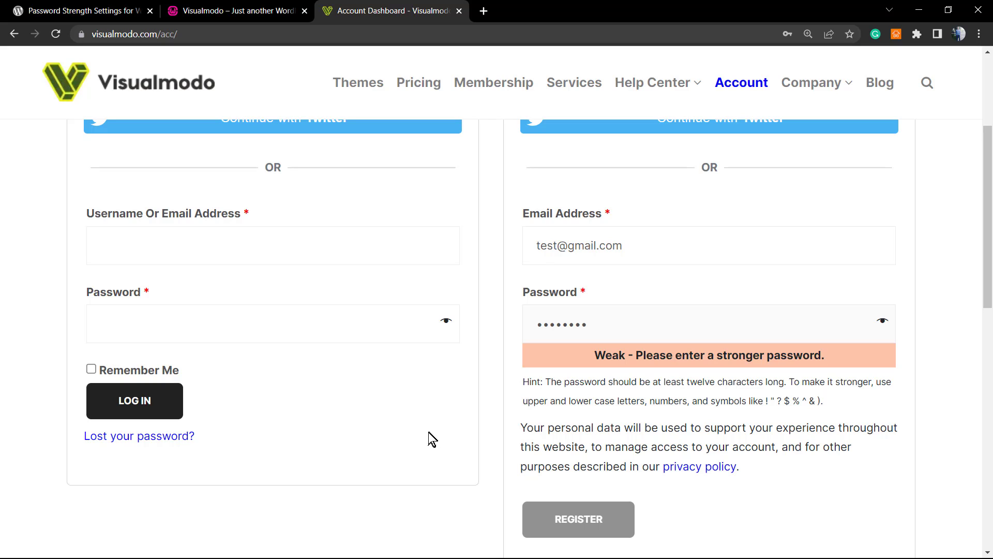
scroll(428, 441, up, 1)
scroll(425, 444, down, 1)
scroll(426, 448, down, 3)
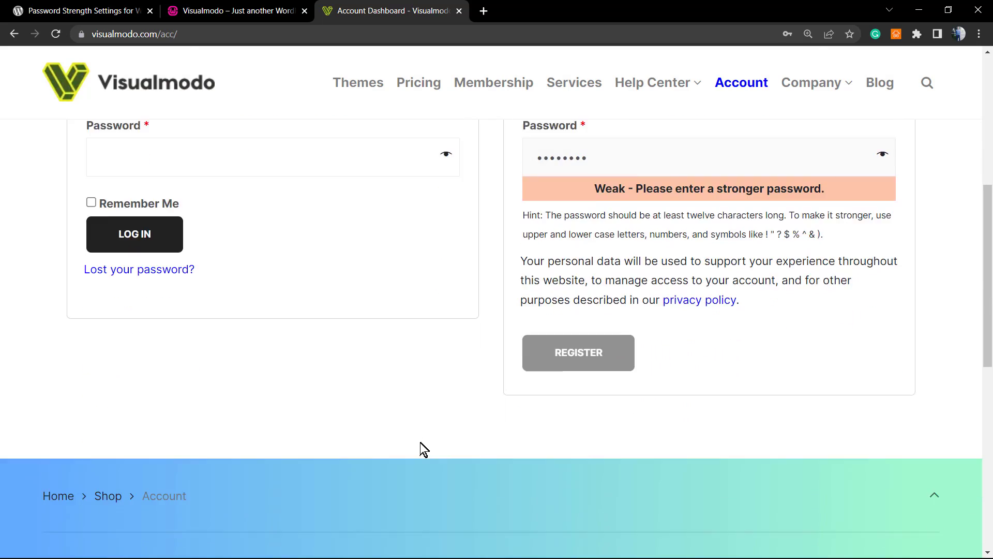
scroll(424, 448, up, 3)
scroll(423, 449, down, 1)
scroll(424, 450, up, 1)
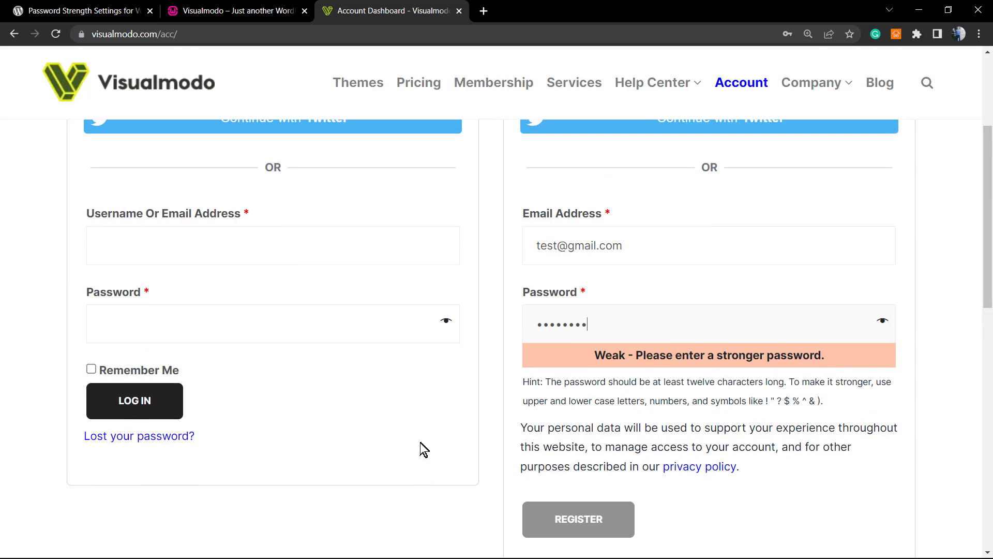
scroll(424, 449, up, 3)
scroll(424, 449, down, 2)
scroll(424, 449, up, 2)
scroll(422, 445, down, 2)
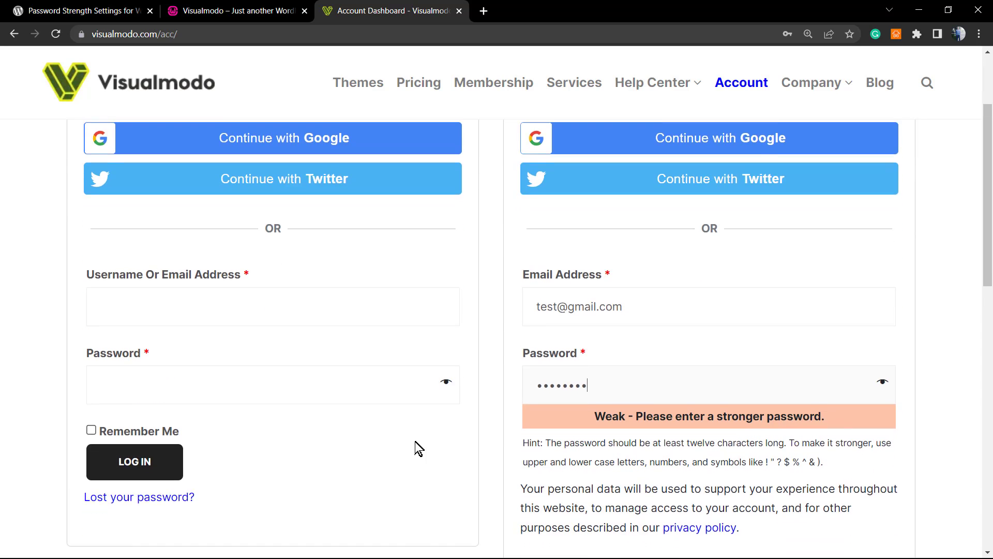
scroll(417, 448, down, 3)
scroll(414, 448, up, 2)
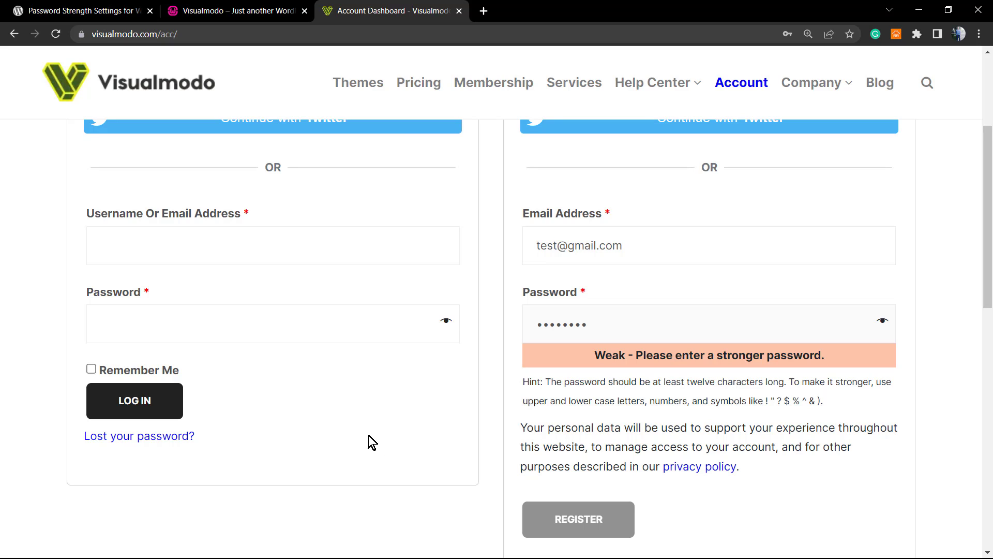
Show the WordPress.org page and highlight its 'Password Strength Settings for WooCommerce' title.
scroll(369, 436, up, 1)
click(101, 11)
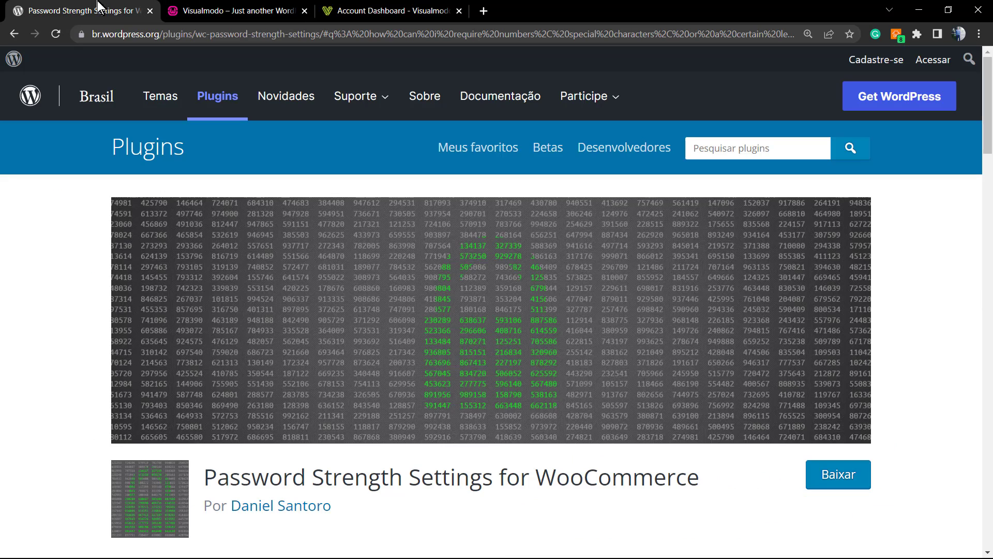
triple_click(356, 481)
key(ctrl+c)
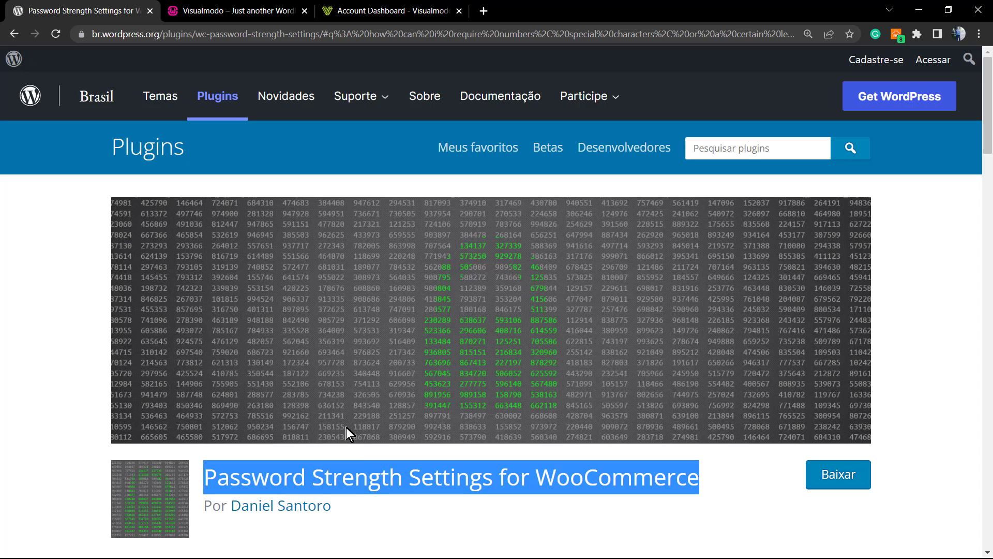
On the storefront, log out of the customer account and log back in as administrator.
click(212, 9)
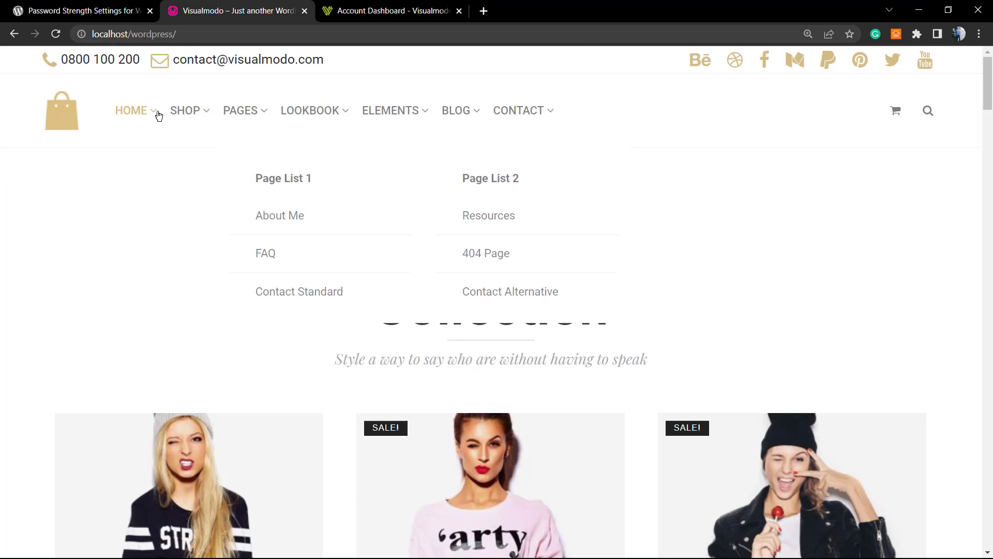
mouse_move(241, 121)
mouse_move(195, 118)
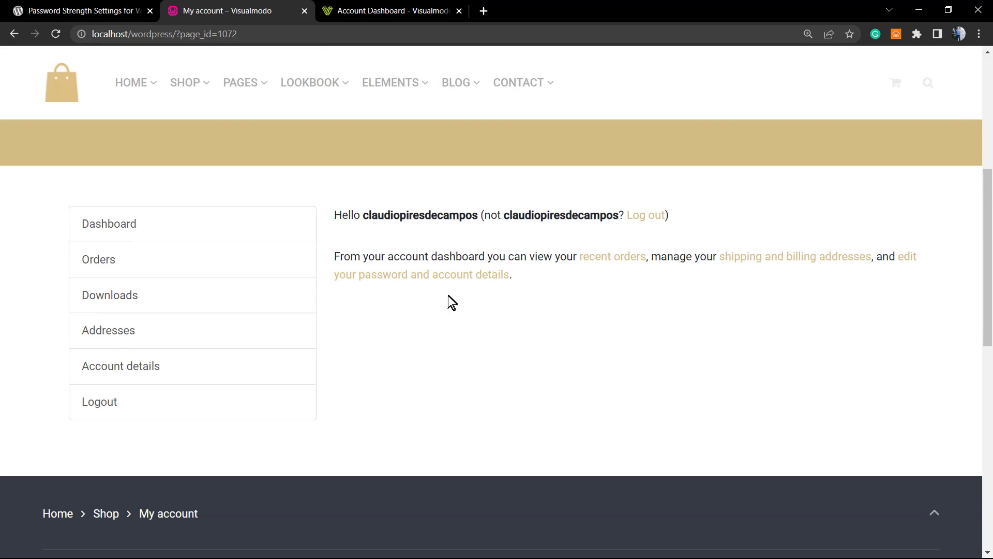
click(646, 216)
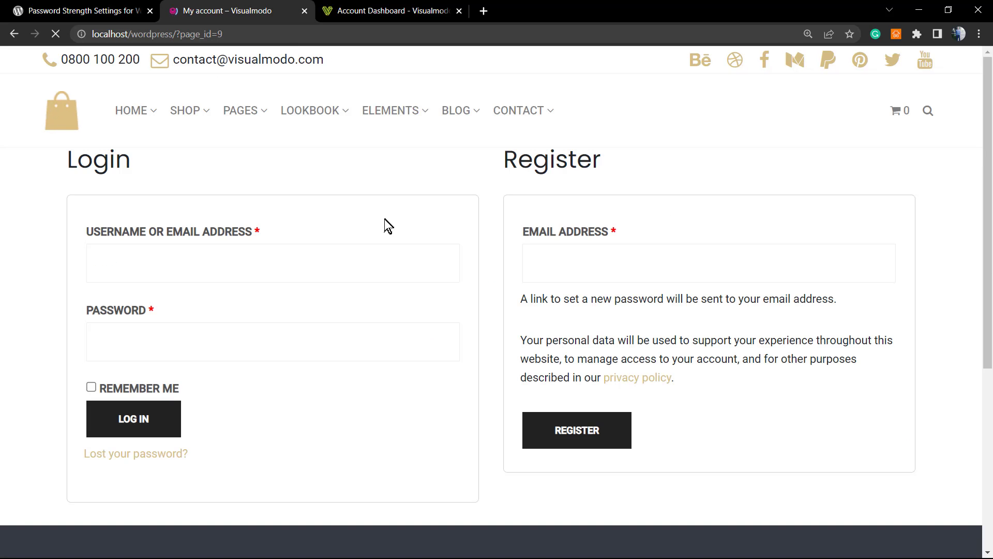
click(133, 418)
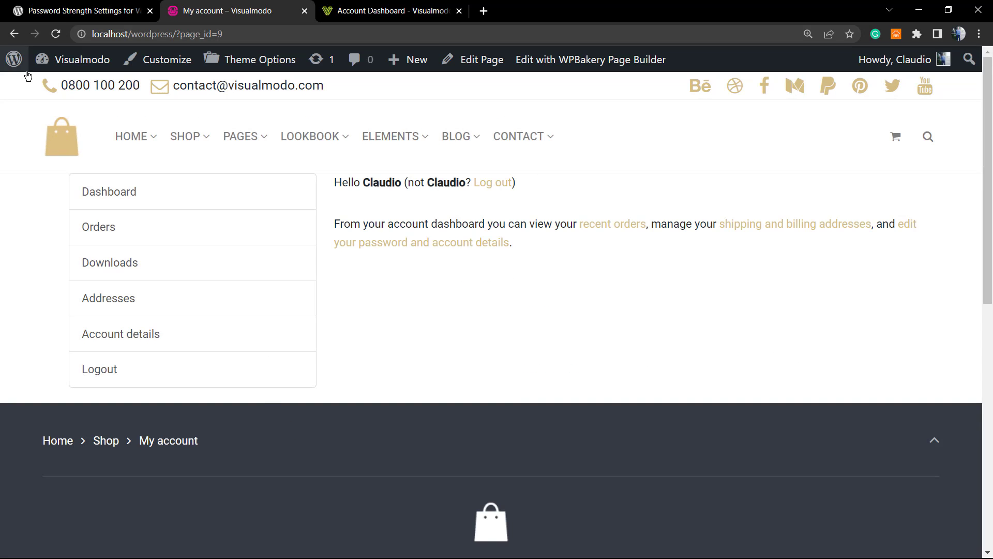
Go to the admin dashboard and open Plugins > Add New.
click(40, 88)
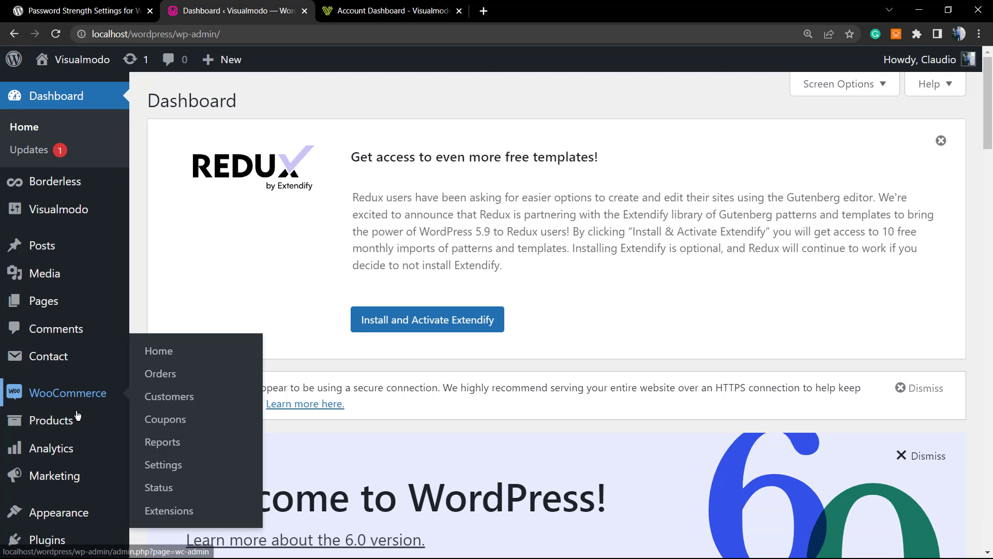
scroll(109, 435, down, 2)
scroll(72, 463, down, 1)
mouse_move(71, 422)
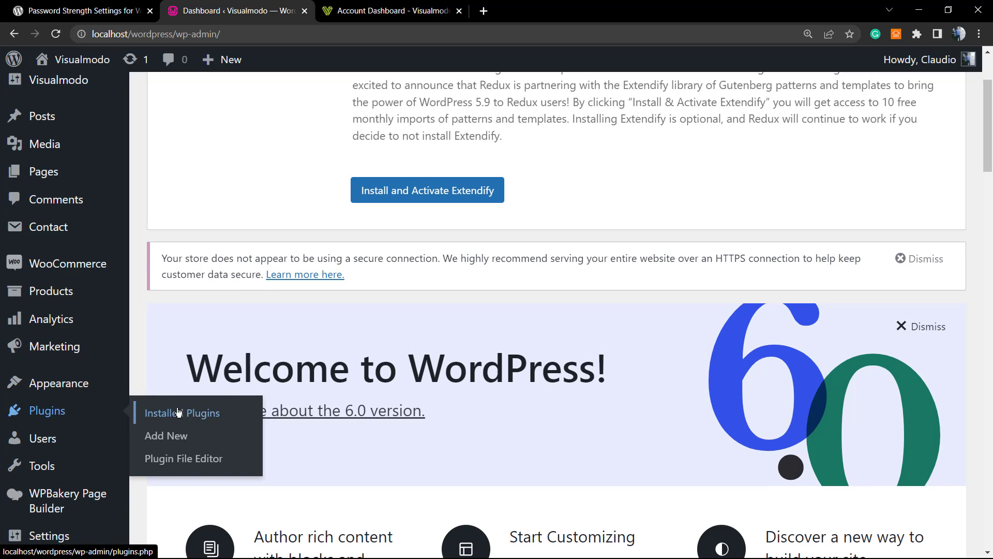
click(188, 442)
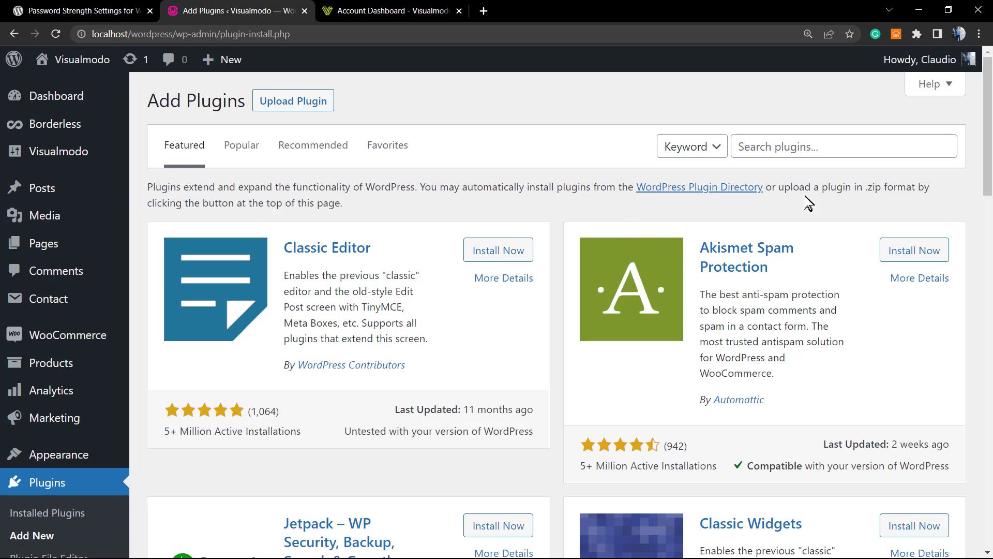
Search for Password Strength Settings for WooCommerce, check its author and ratings, and install it.
click(773, 150)
key(ctrl+v)
drag(803, 149, 726, 155)
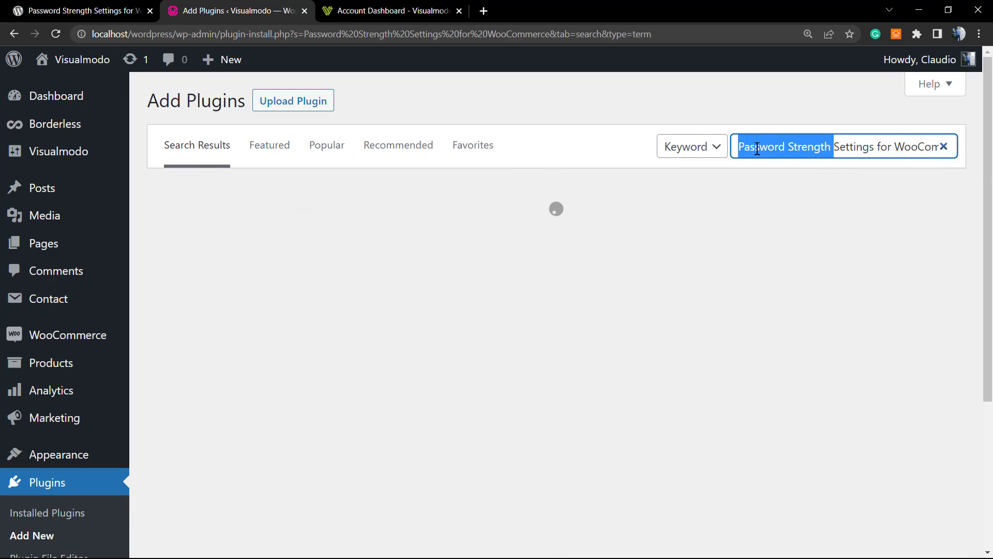
click(782, 148)
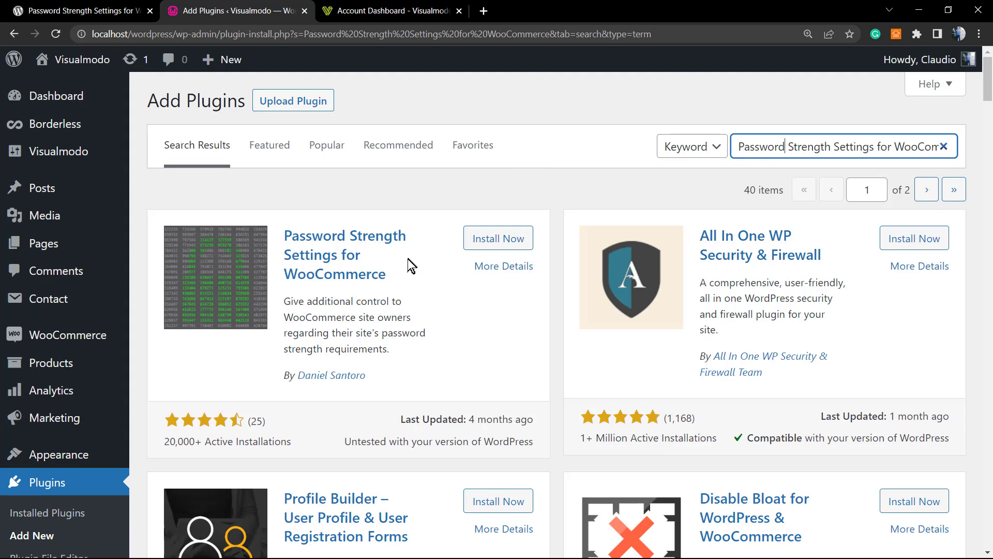
drag(393, 378, 306, 375)
click(408, 378)
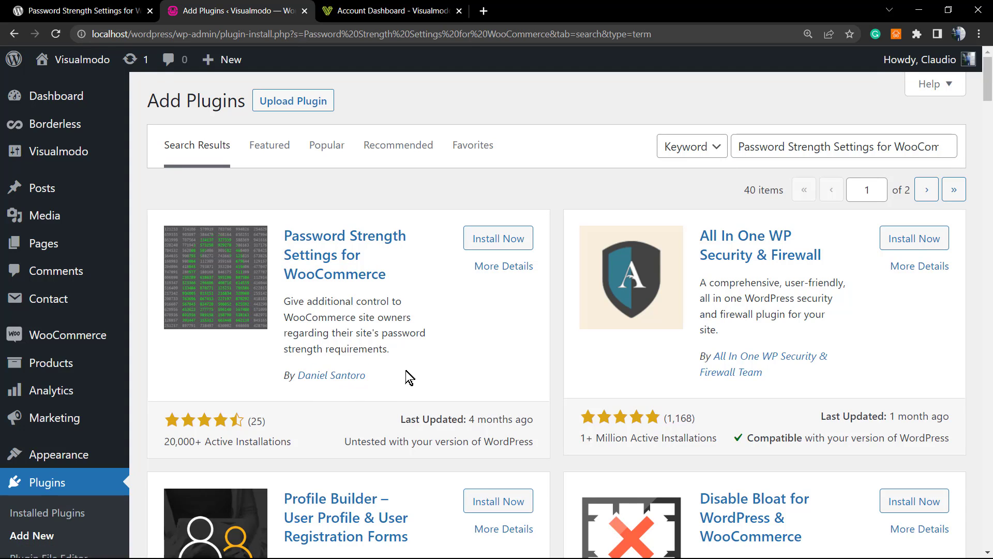
drag(287, 442, 243, 420)
click(494, 239)
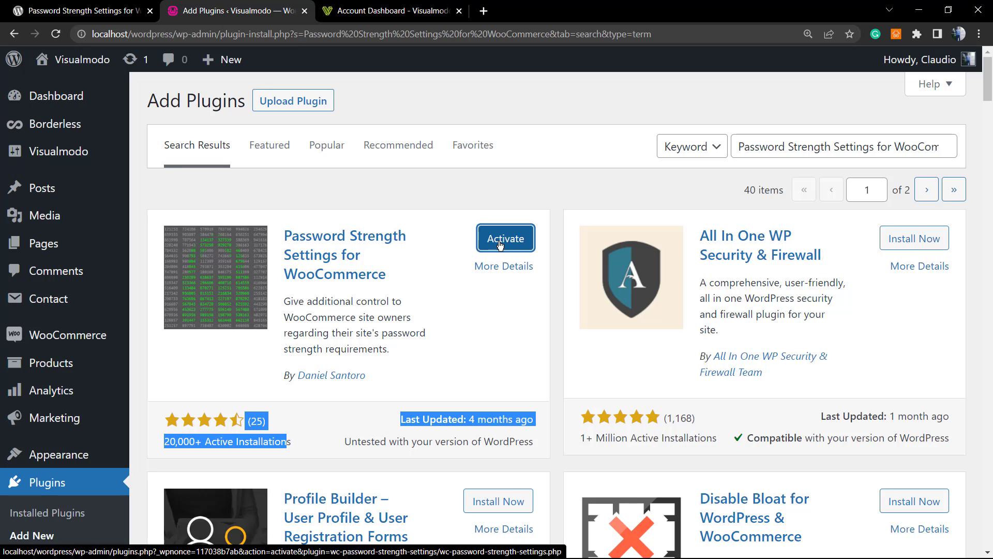
Activate the Password Strength Settings for WooCommerce plugin.
click(508, 245)
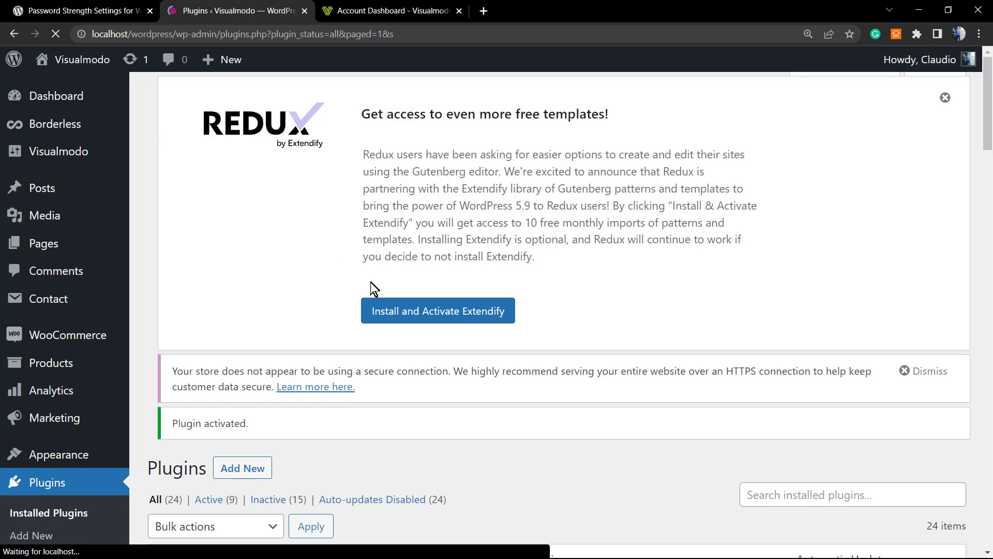
scroll(233, 331, down, 8)
scroll(231, 329, down, 15)
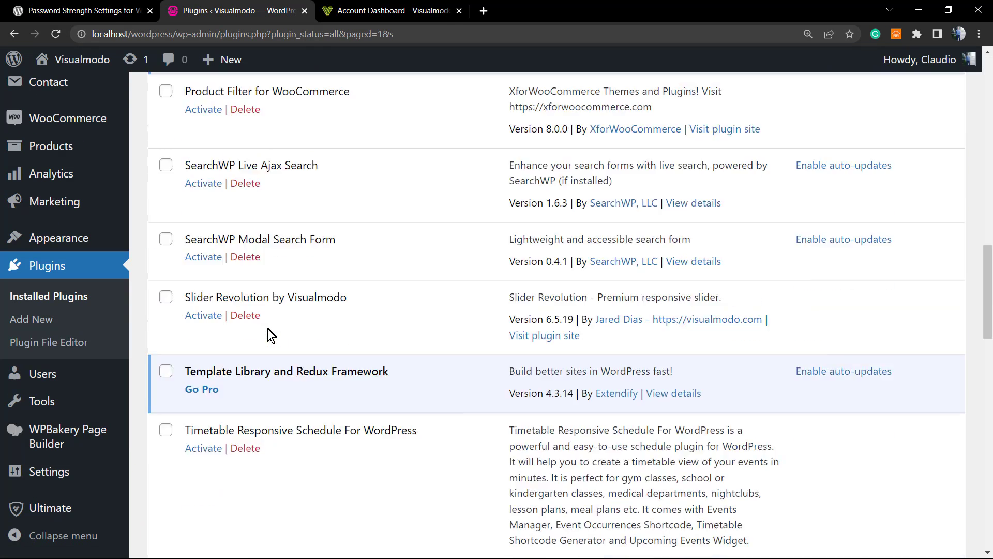
scroll(268, 334, down, 6)
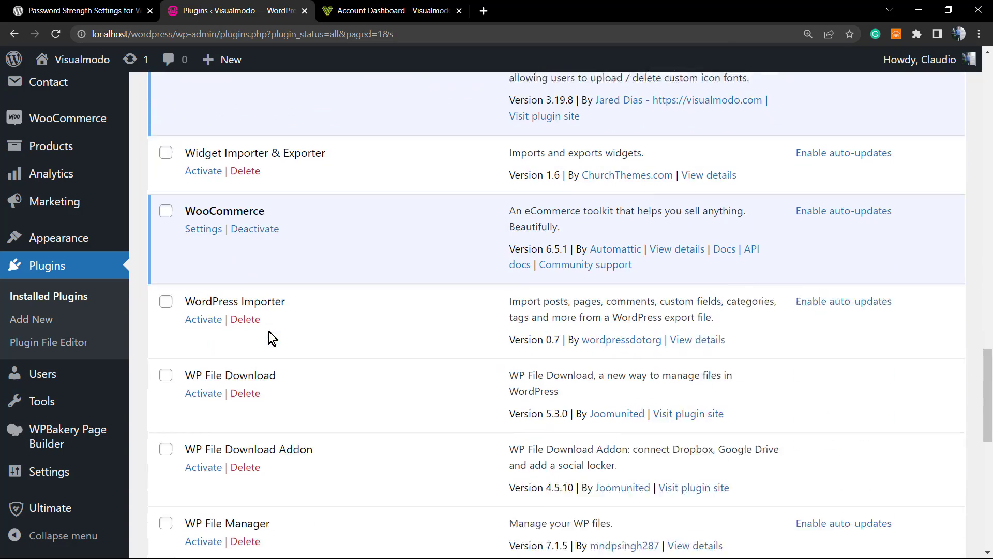
scroll(262, 311, down, 2)
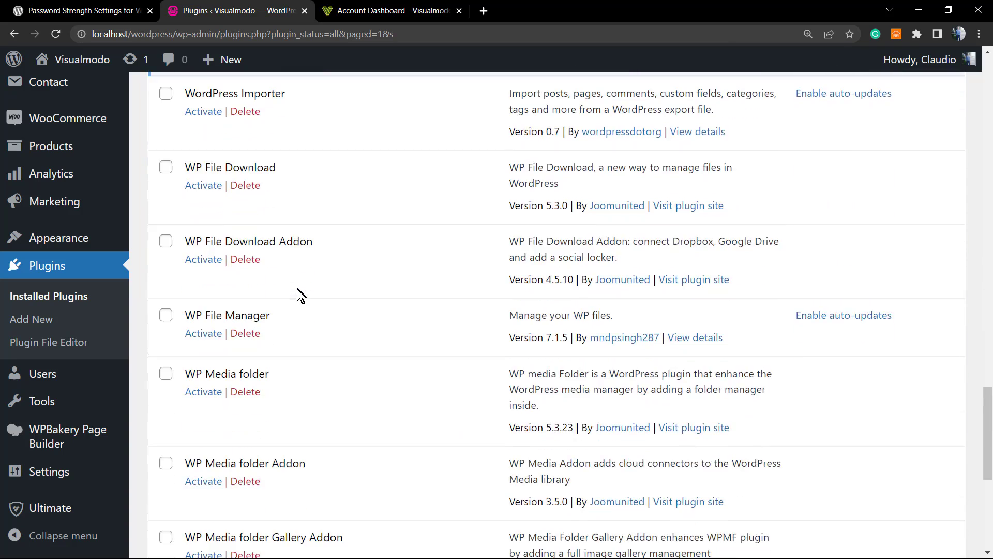
scroll(299, 294, up, 4)
scroll(298, 290, up, 1)
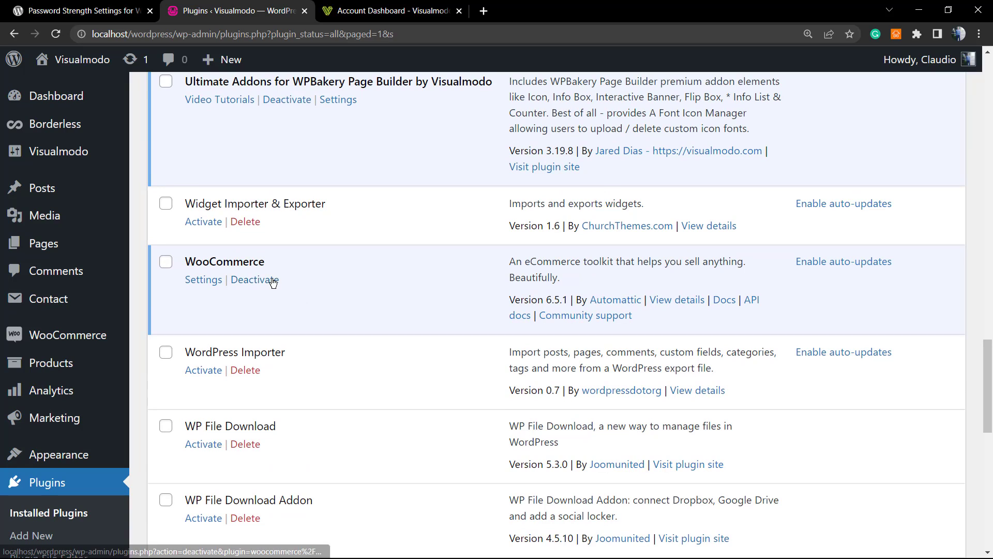
Locate the plugin in Installed Plugins and bring up its Documentation link options.
double_click(249, 264)
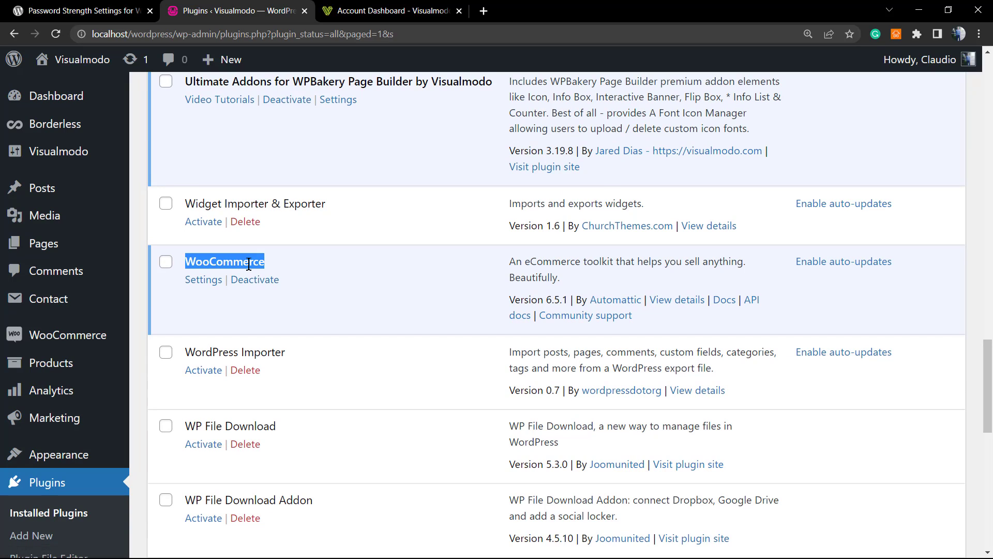
scroll(359, 287, down, 7)
scroll(348, 292, down, 4)
scroll(348, 293, up, 4)
scroll(321, 302, up, 10)
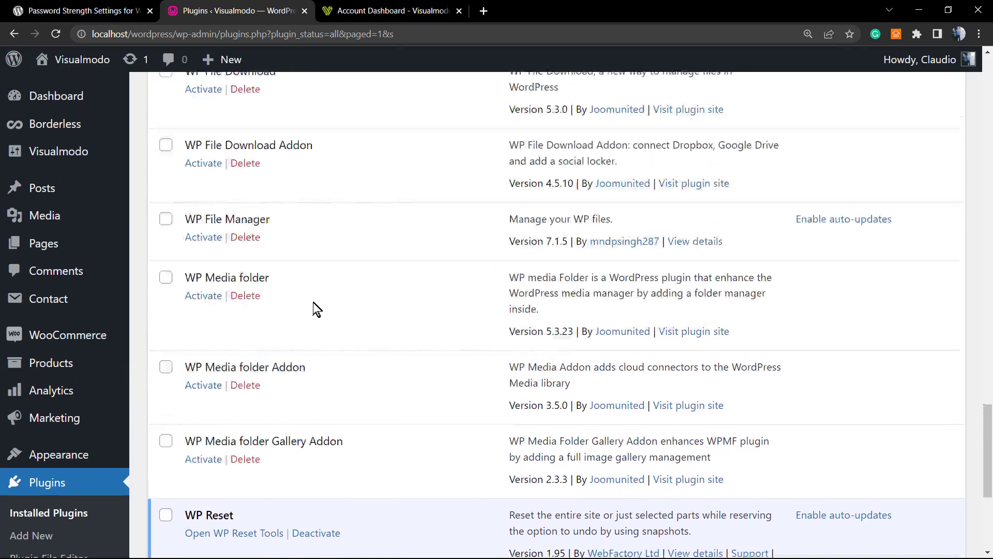
scroll(235, 367, up, 8)
scroll(233, 371, up, 6)
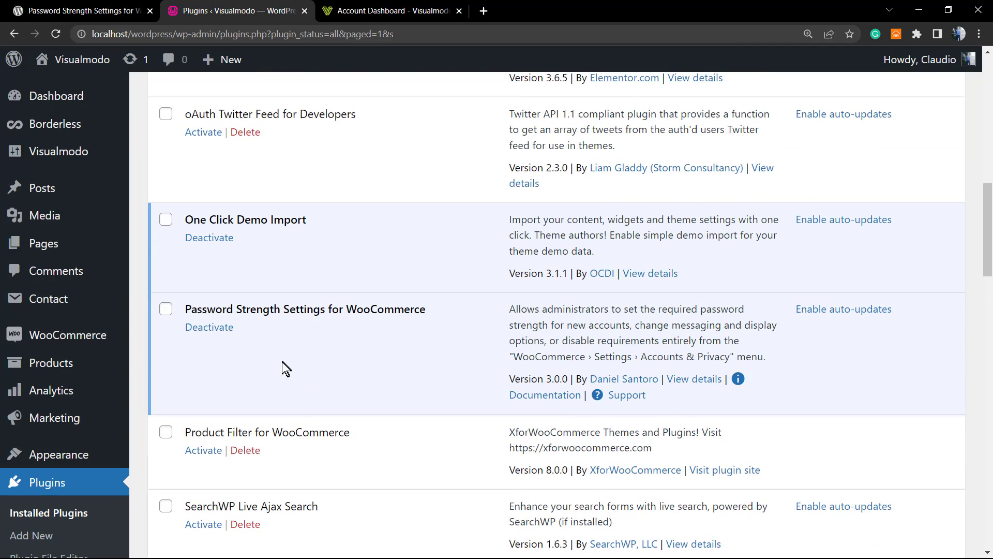
triple_click(249, 307)
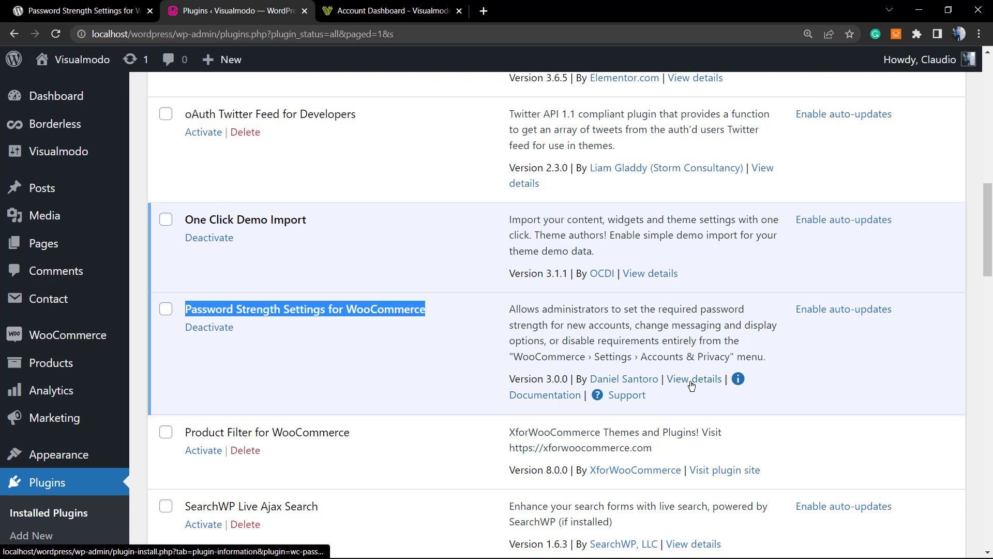
right_click(544, 395)
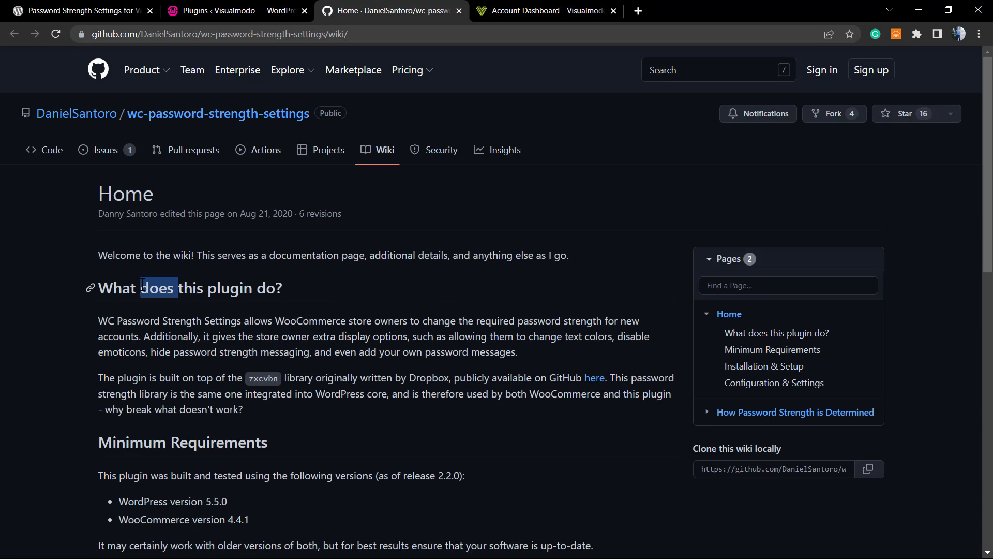
Read the wiki's 'What does this plugin do?' section and the note on where settings live.
triple_click(155, 288)
click(283, 325)
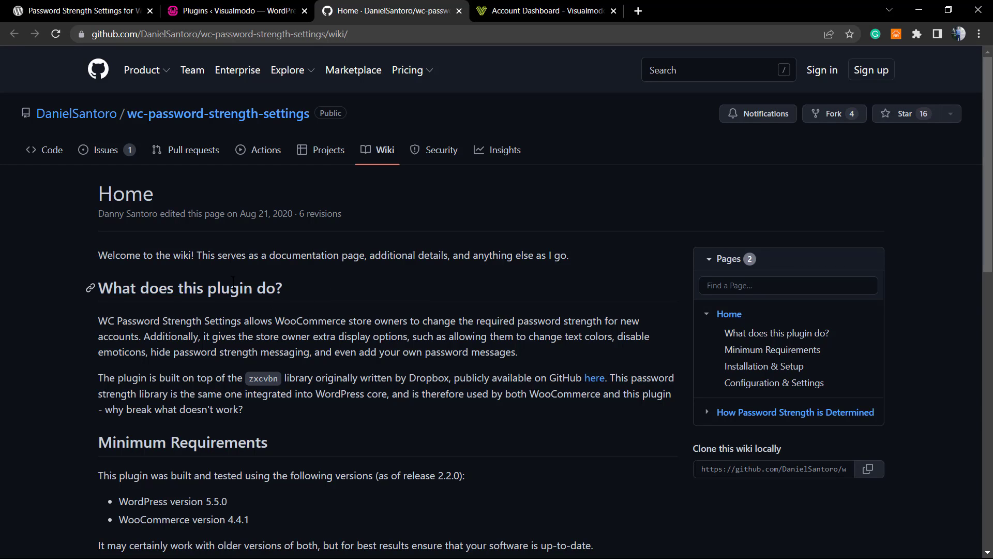
scroll(233, 282, down, 9)
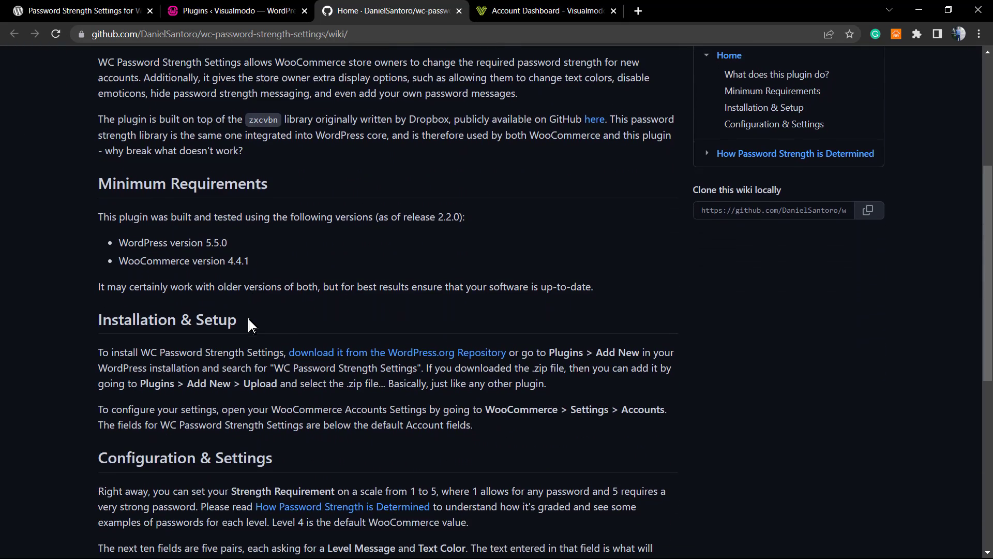
scroll(239, 325, up, 3)
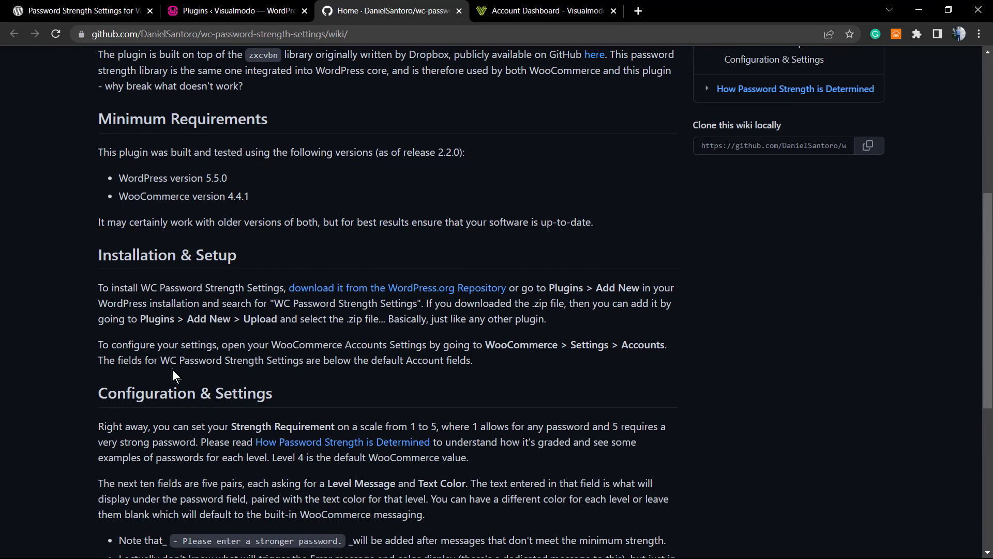
triple_click(139, 345)
click(202, 348)
Return to the WordPress Plugins tab.
click(243, 11)
click(366, 12)
click(227, 11)
mouse_move(99, 336)
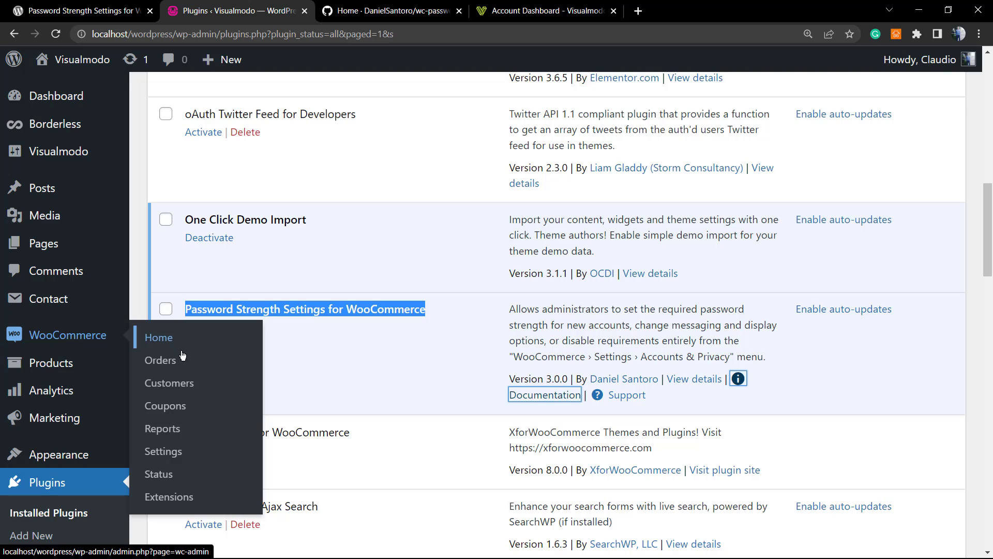
Open WooCommerce Settings and switch to the Accounts & Privacy tab.
click(164, 451)
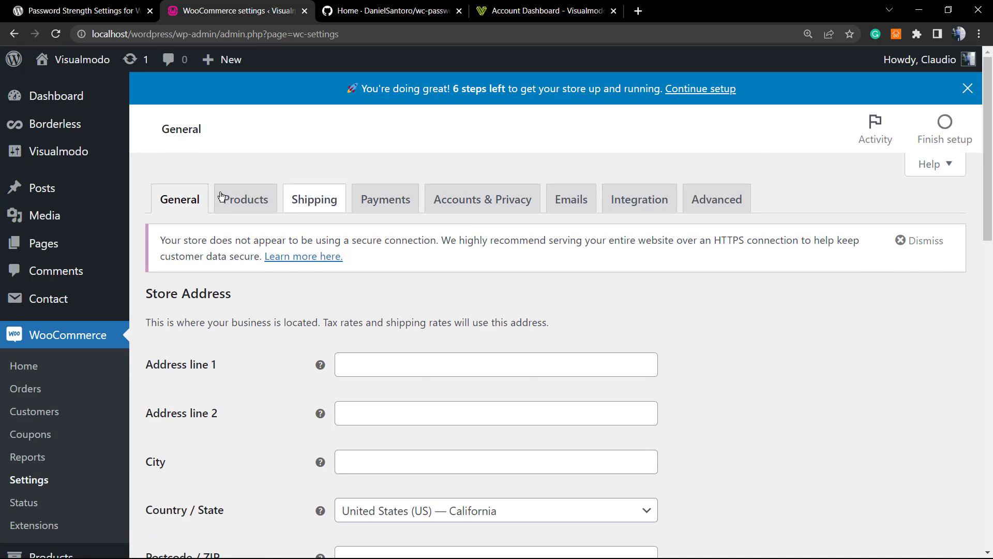
click(474, 207)
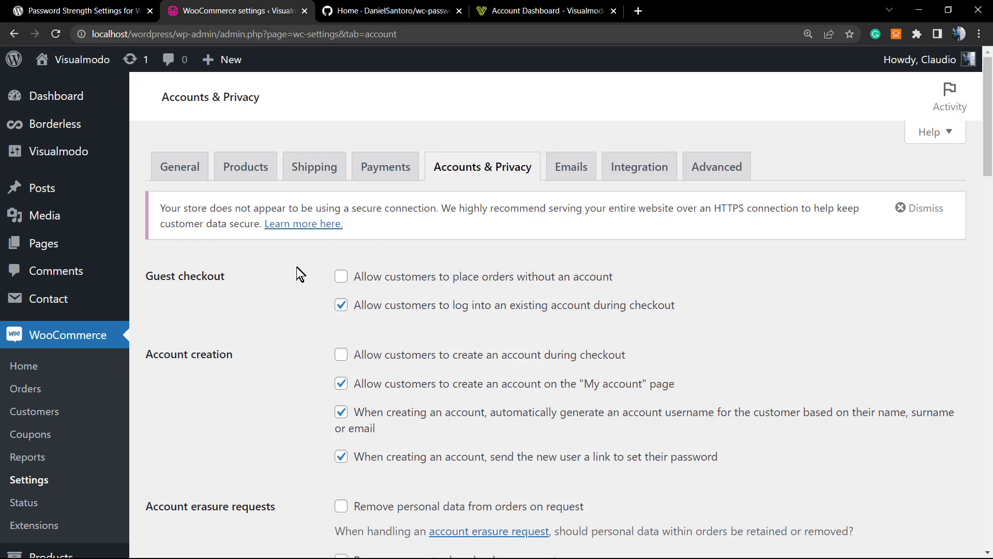
scroll(297, 266, down, 1)
scroll(284, 245, down, 2)
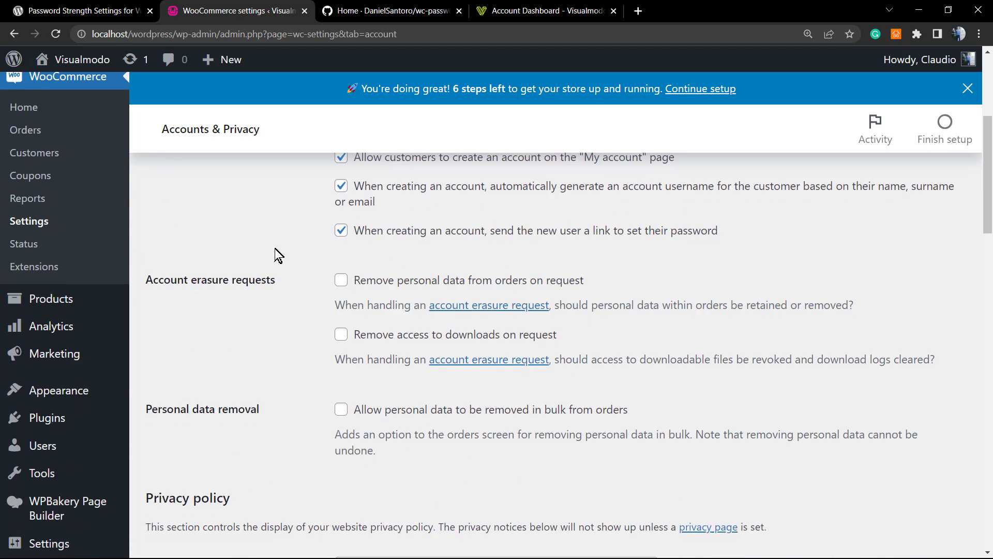
scroll(274, 248, down, 10)
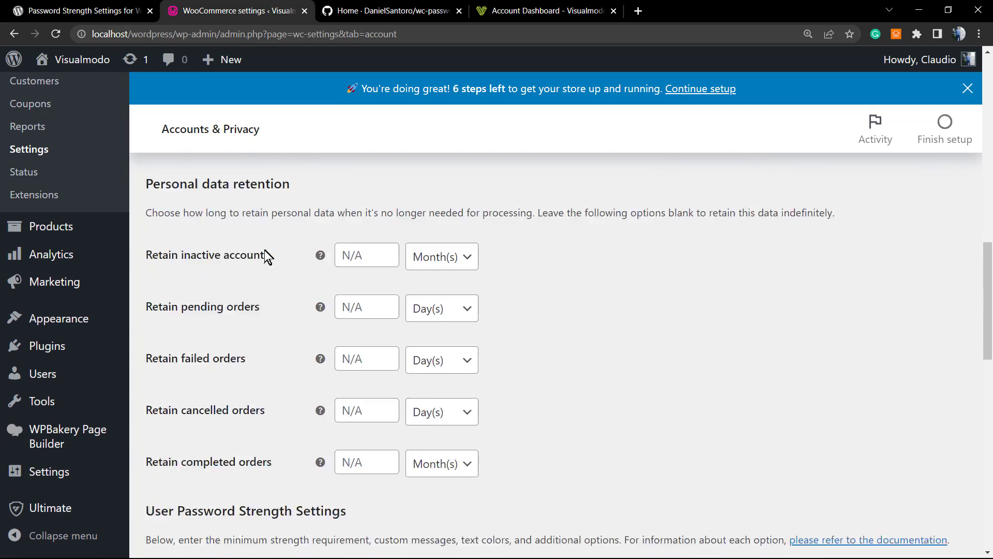
scroll(262, 251, down, 5)
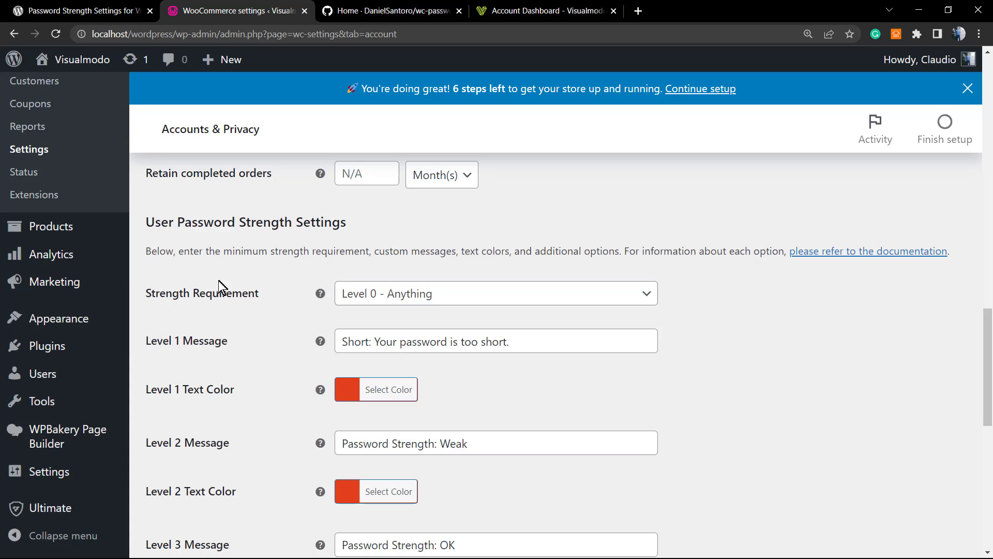
double_click(195, 299)
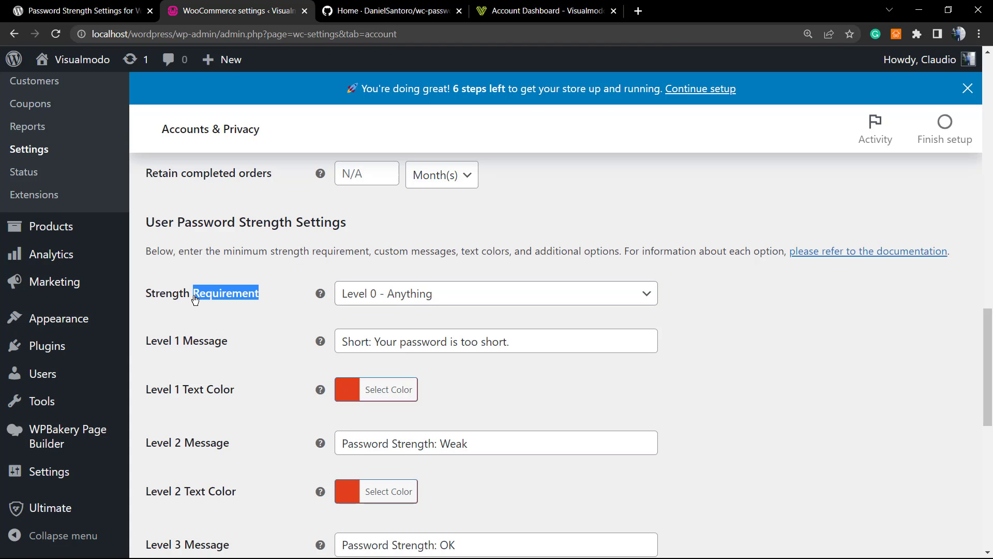
triple_click(195, 299)
click(195, 299)
scroll(218, 302, down, 4)
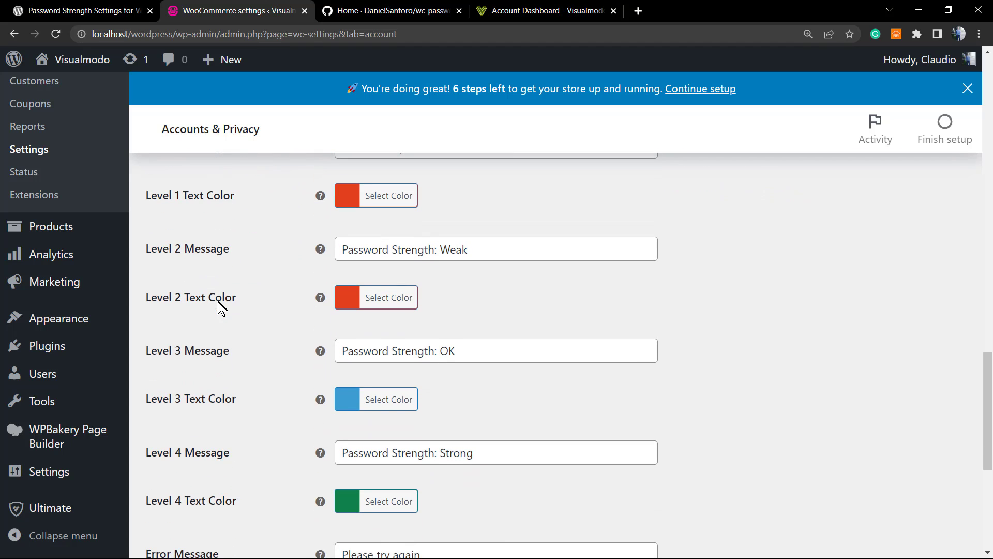
scroll(218, 305, up, 4)
scroll(218, 306, down, 10)
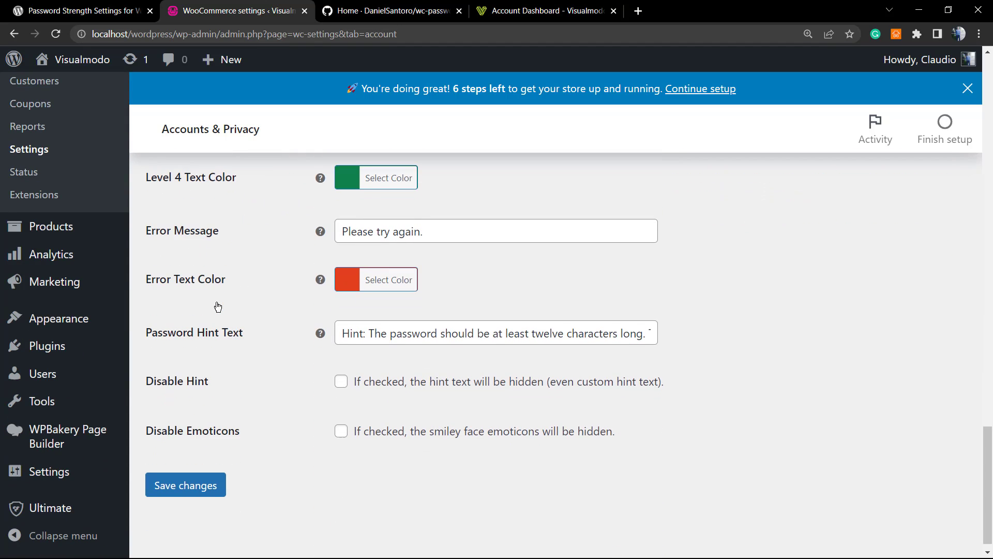
scroll(217, 307, up, 10)
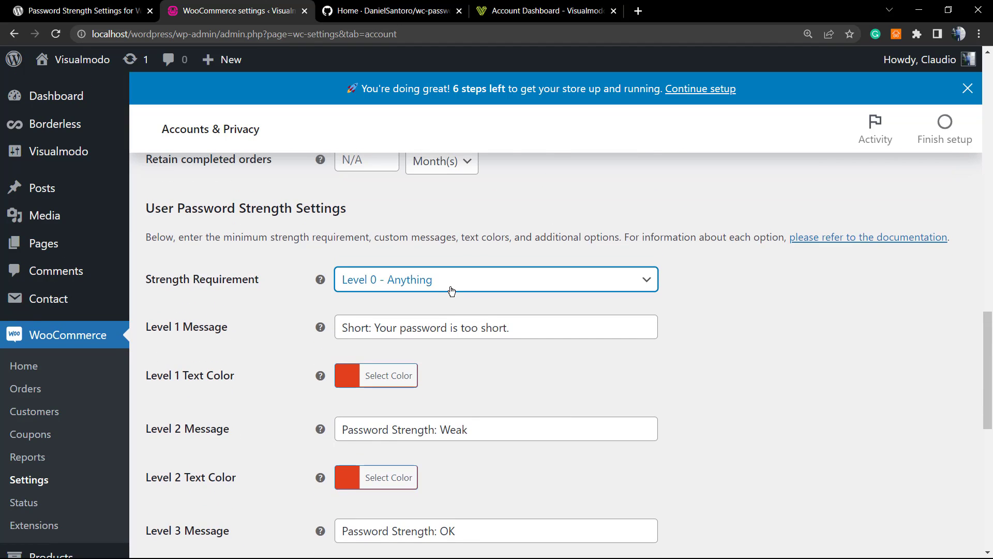
Open the Strength Requirement dropdown listing Level 0 through Level 4.
click(452, 292)
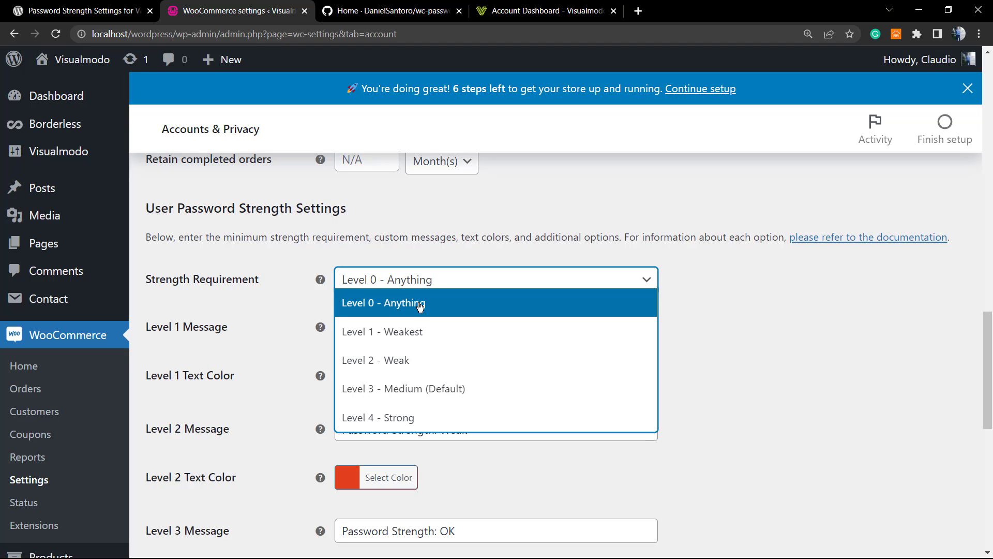
click(543, 10)
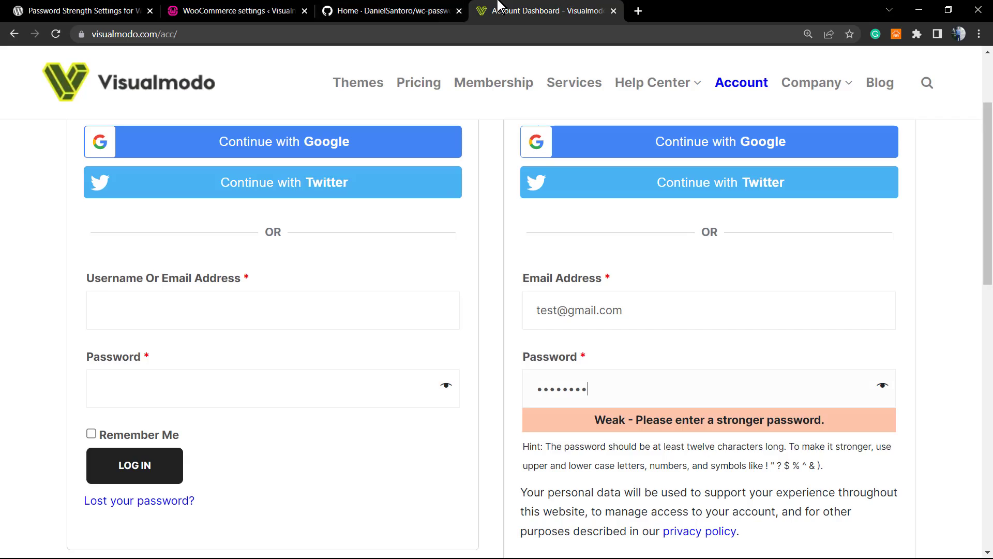
scroll(538, 357, down, 3)
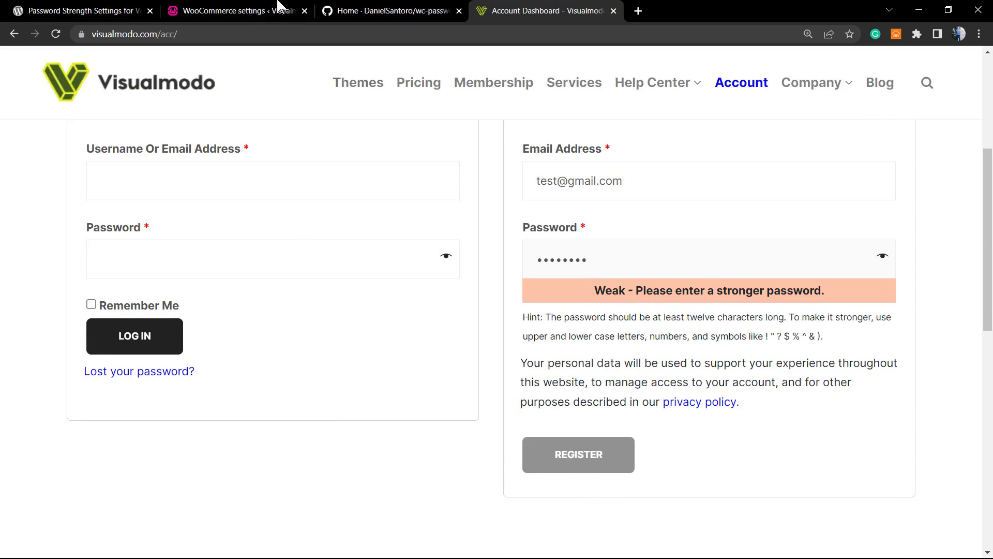
click(280, 9)
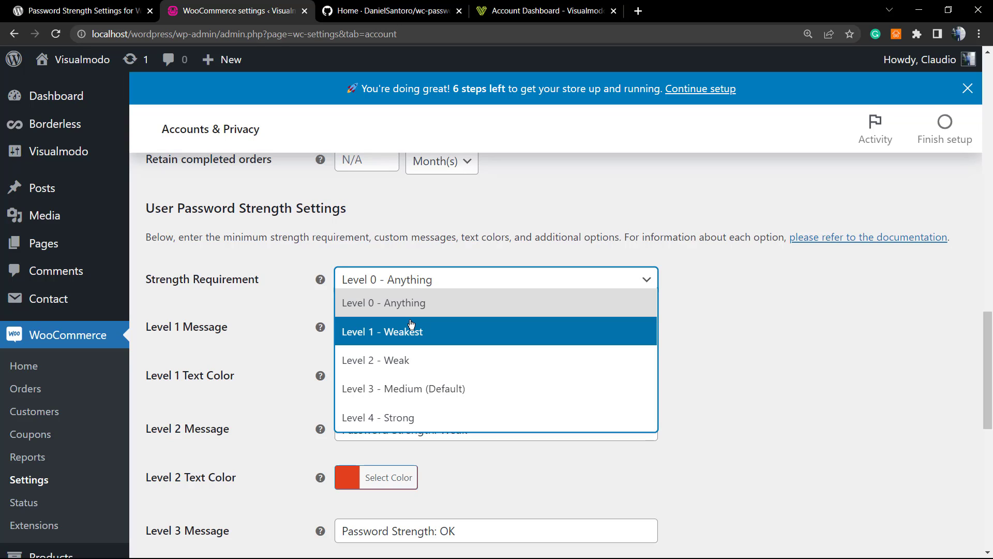
Choose Level 2 - Weak as the password Strength Requirement.
click(449, 365)
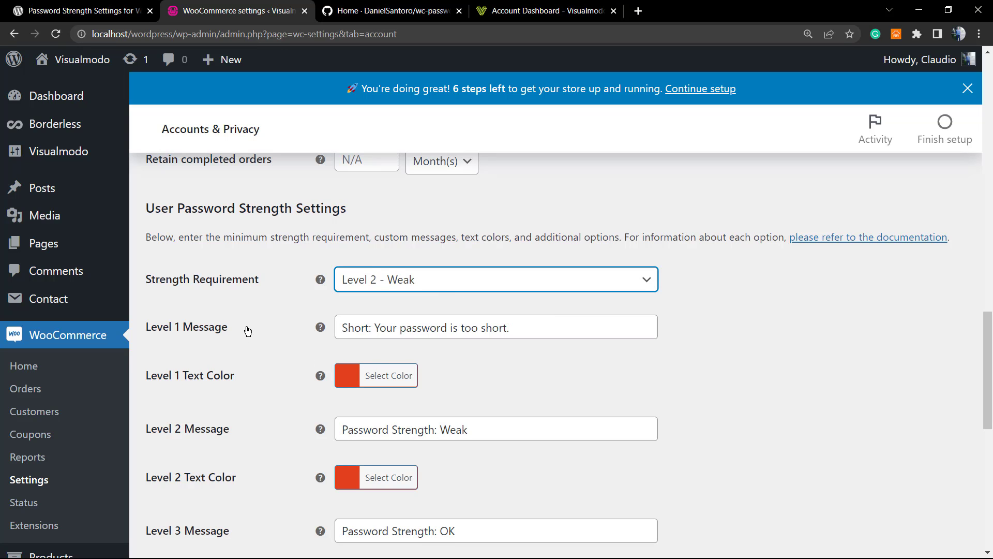
scroll(247, 331, down, 1)
scroll(247, 334, down, 1)
scroll(247, 336, up, 2)
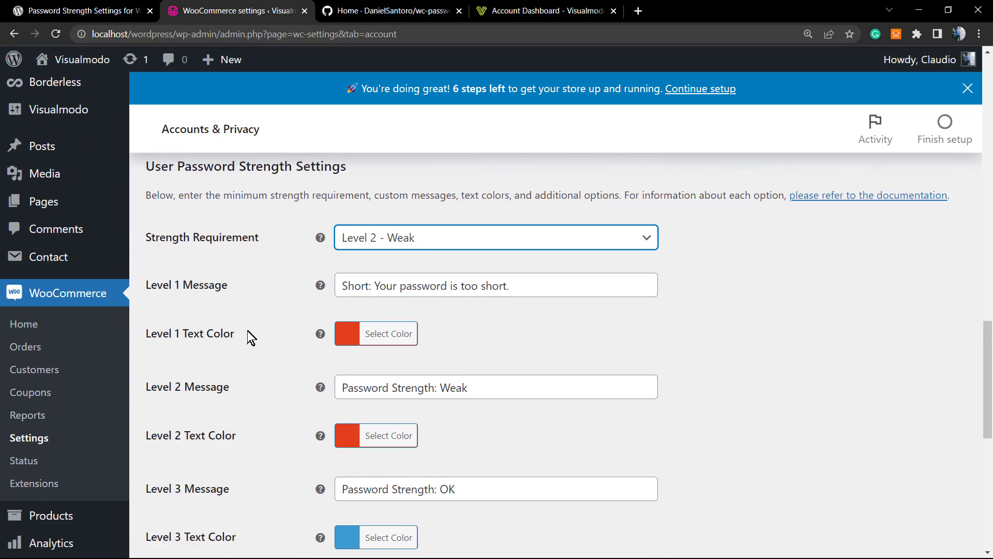
scroll(247, 336, down, 1)
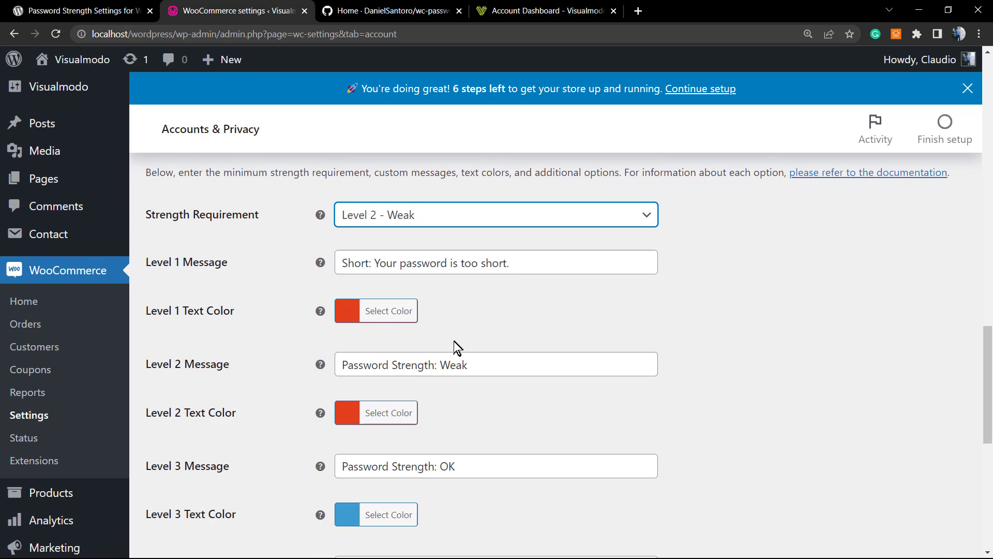
triple_click(383, 263)
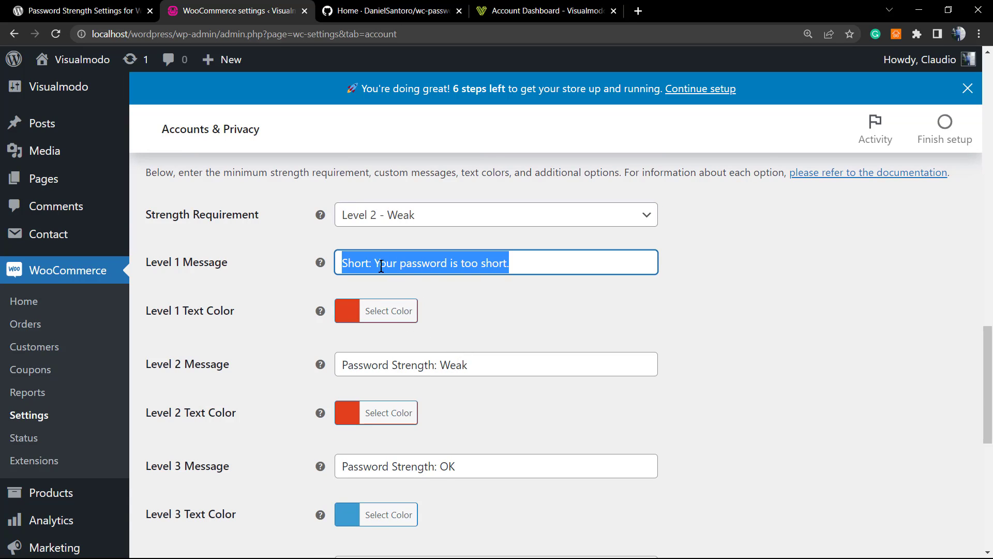
double_click(402, 365)
scroll(412, 372, down, 2)
scroll(408, 378, down, 1)
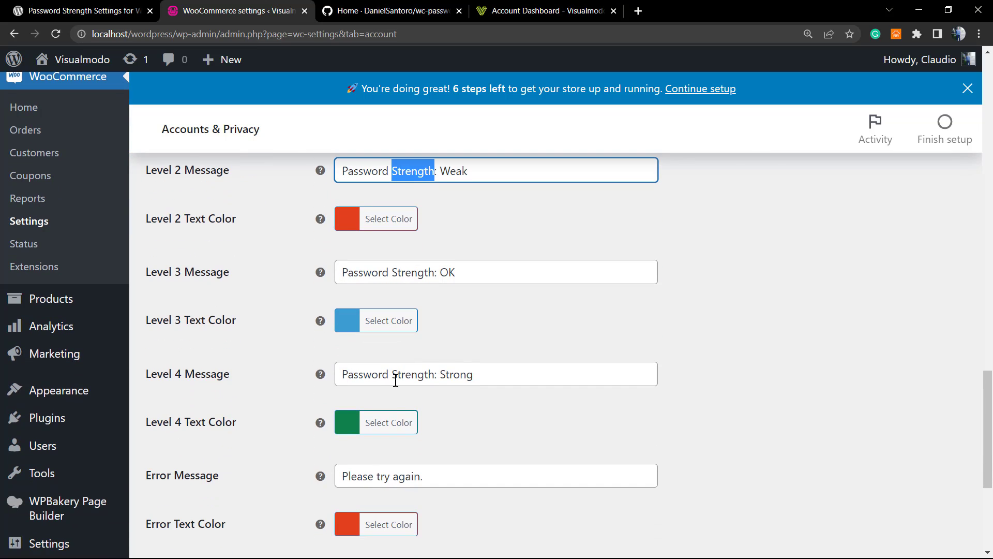
scroll(433, 428, down, 1)
scroll(429, 417, down, 1)
click(391, 292)
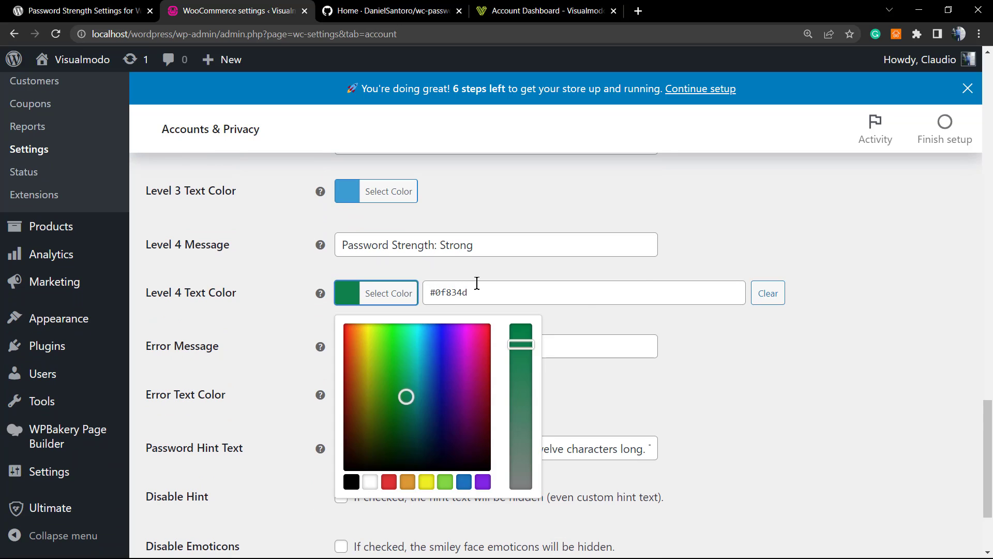
click(255, 277)
scroll(343, 321, down, 2)
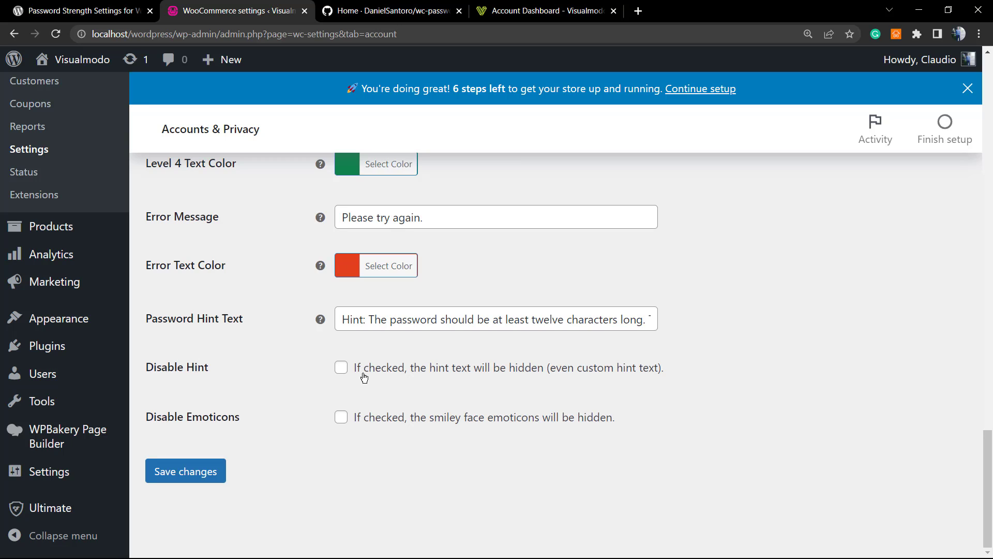
drag(670, 380, 623, 370)
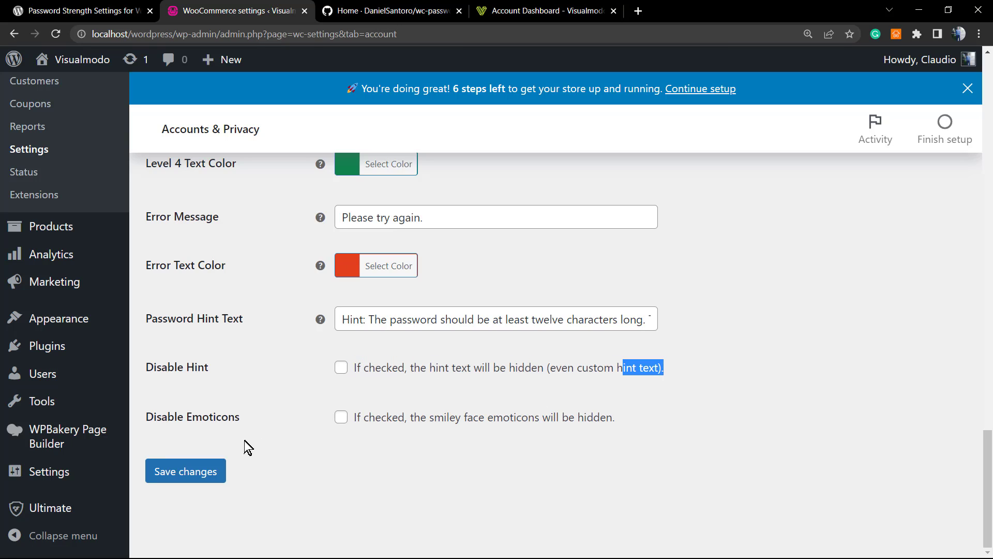
mouse_move(631, 433)
mouse_down()
mouse_move(376, 430)
mouse_move(645, 435)
mouse_up()
click(361, 427)
drag(376, 434, 357, 416)
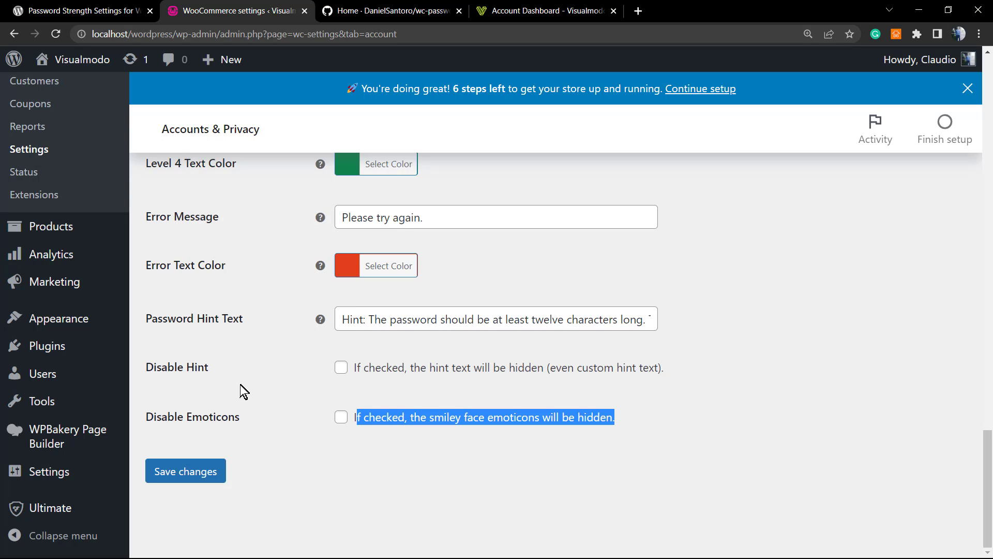
scroll(239, 388, up, 10)
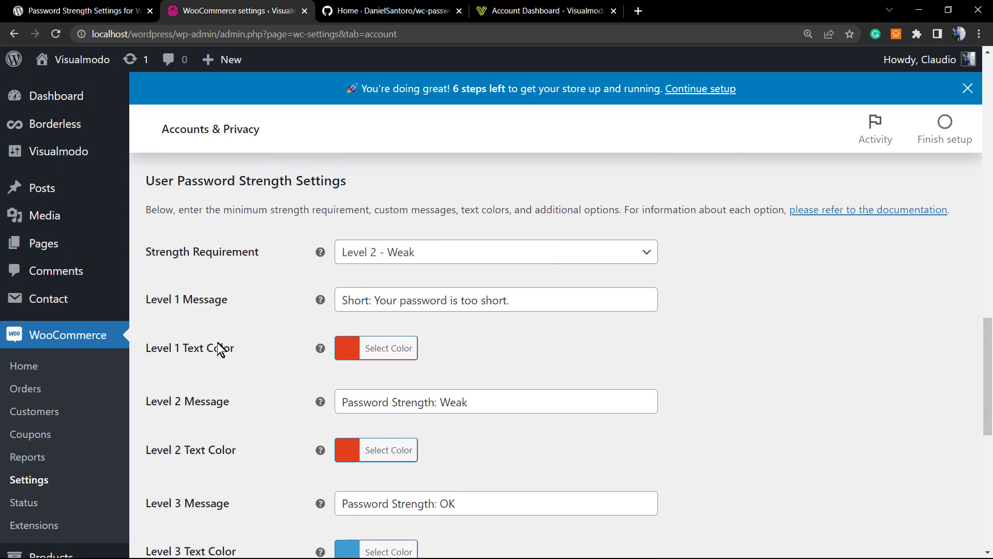
scroll(220, 354, down, 1)
scroll(466, 284, up, 1)
click(465, 284)
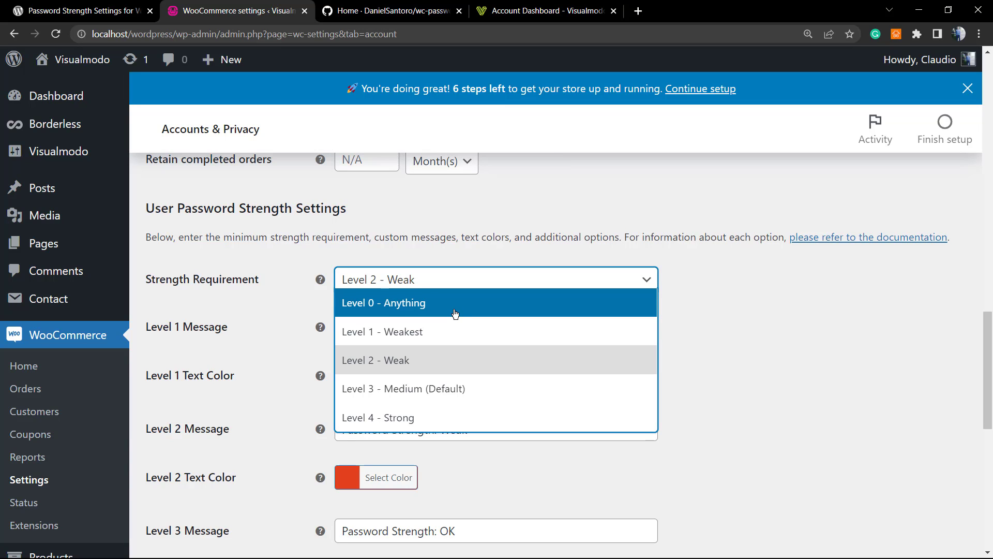
click(750, 352)
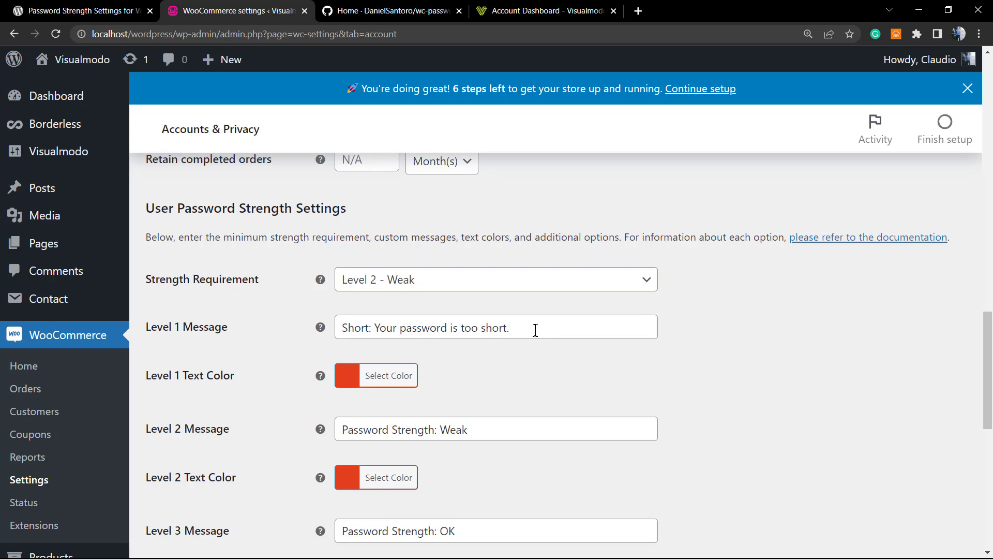
scroll(535, 330, down, 10)
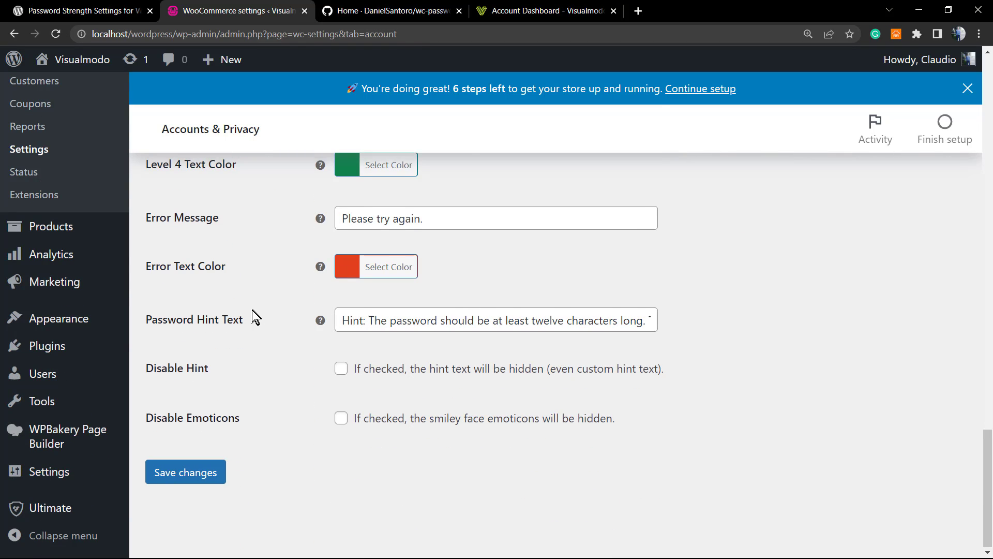
scroll(255, 317, up, 10)
scroll(245, 323, down, 10)
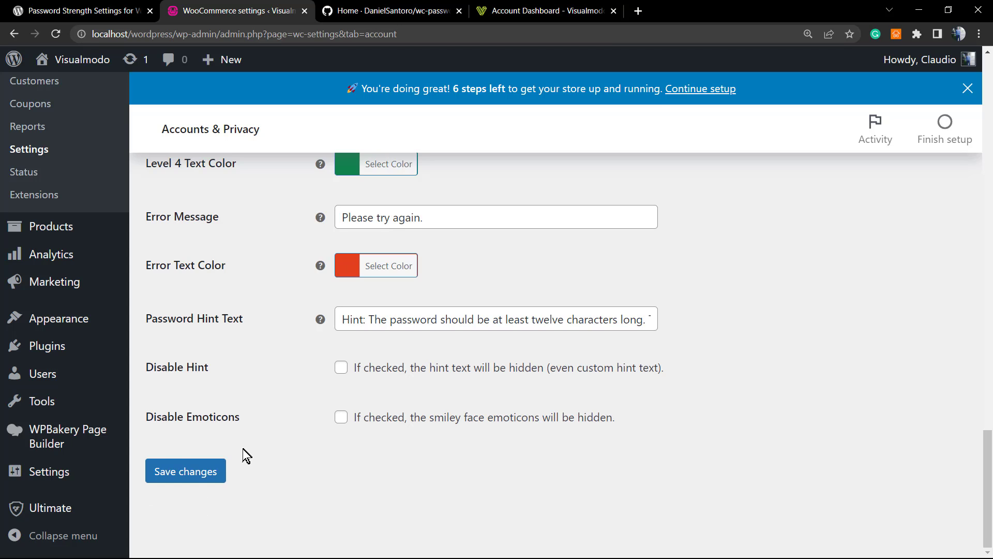
scroll(238, 453, up, 15)
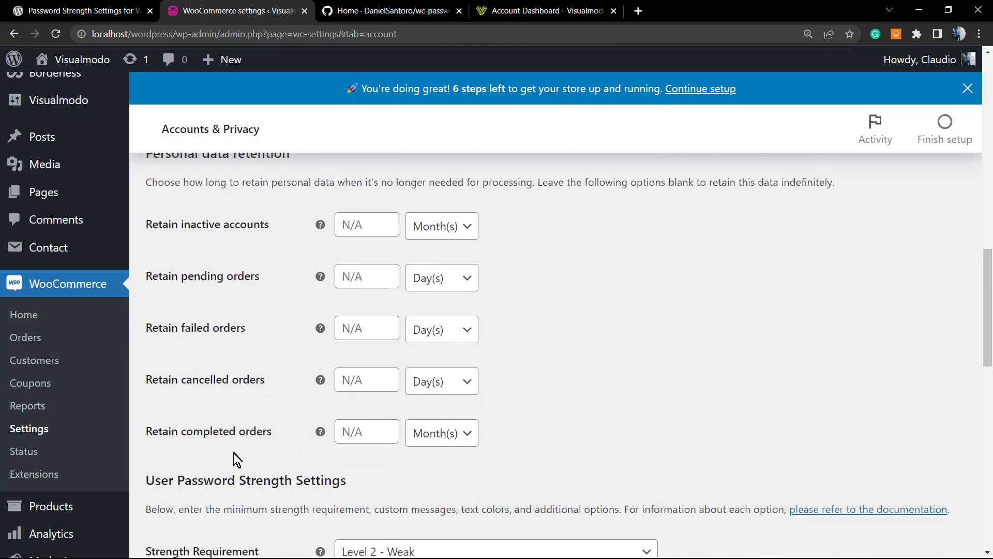
scroll(233, 453, down, 7)
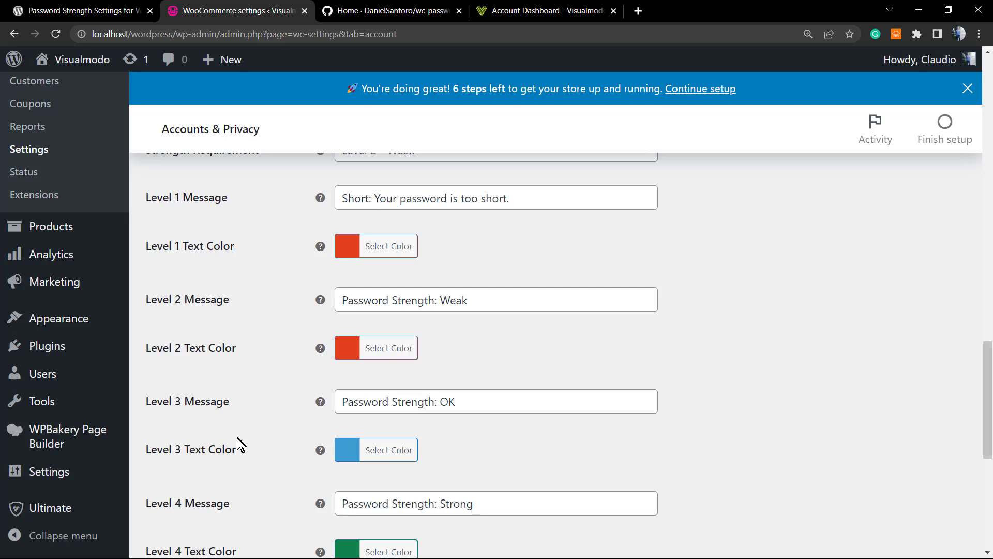
scroll(237, 438, up, 4)
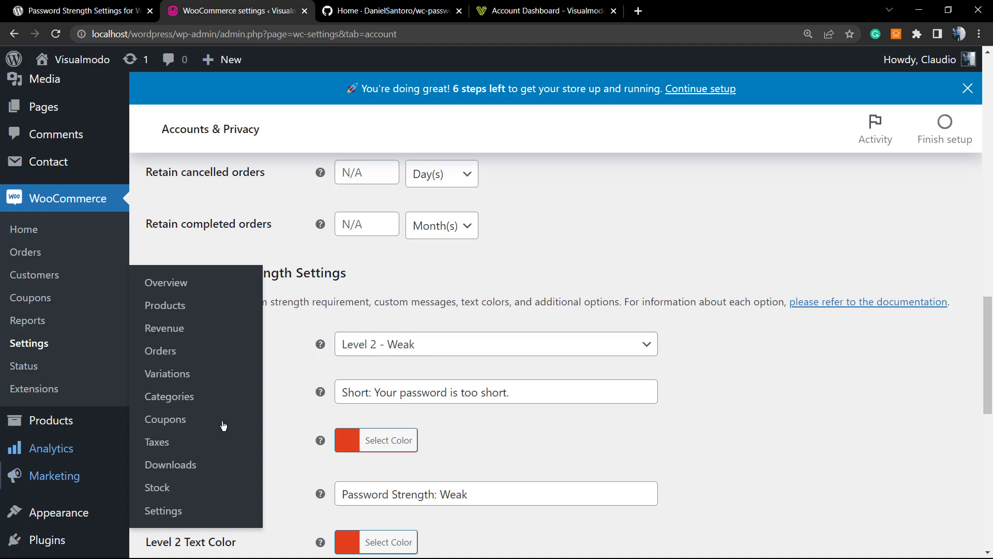
scroll(268, 339, down, 3)
scroll(248, 344, down, 1)
scroll(240, 345, up, 1)
scroll(237, 345, up, 12)
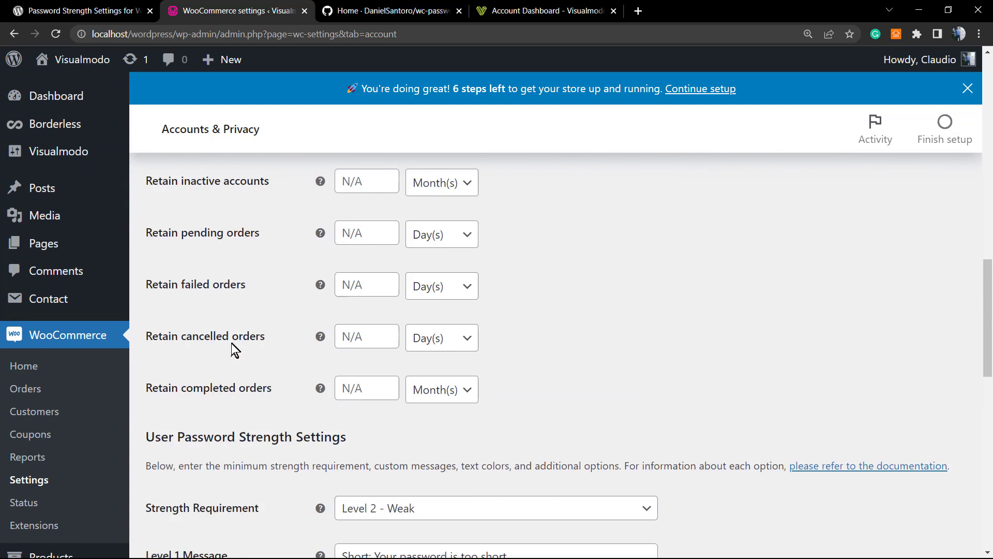
scroll(231, 345, down, 15)
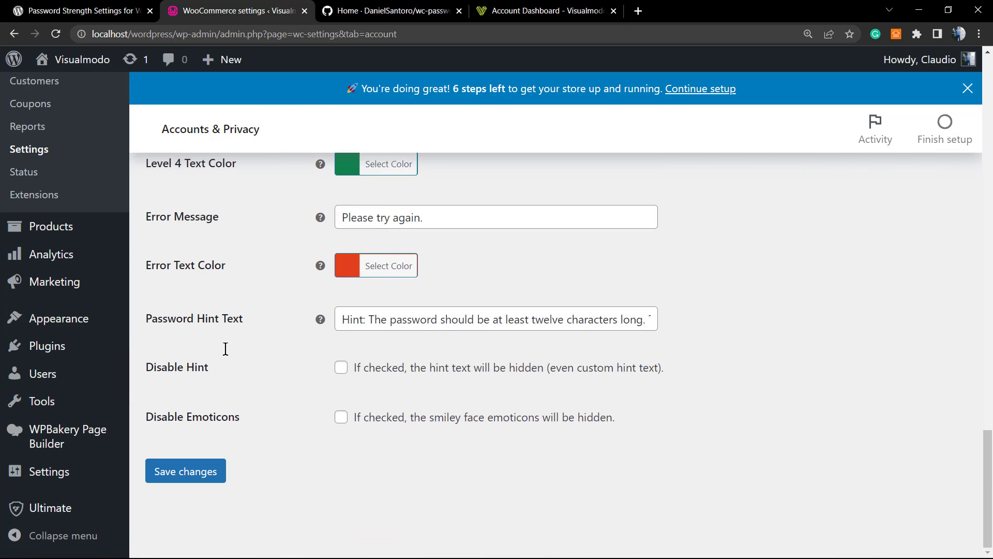